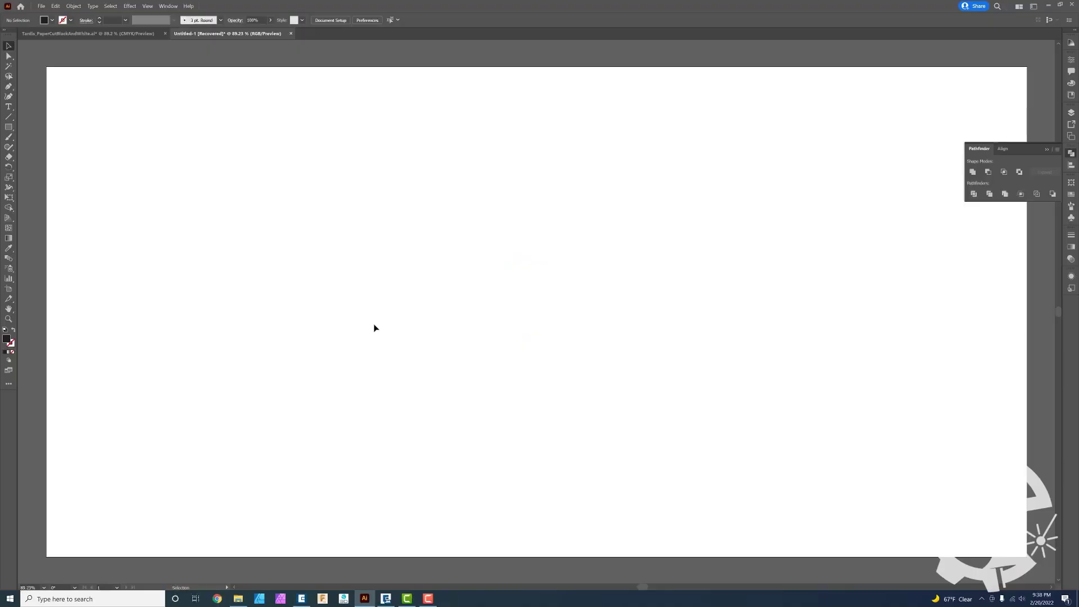
Step: Paste the laser-bed photo of the bottle opener onto the Illustrator artboard
click(302, 600)
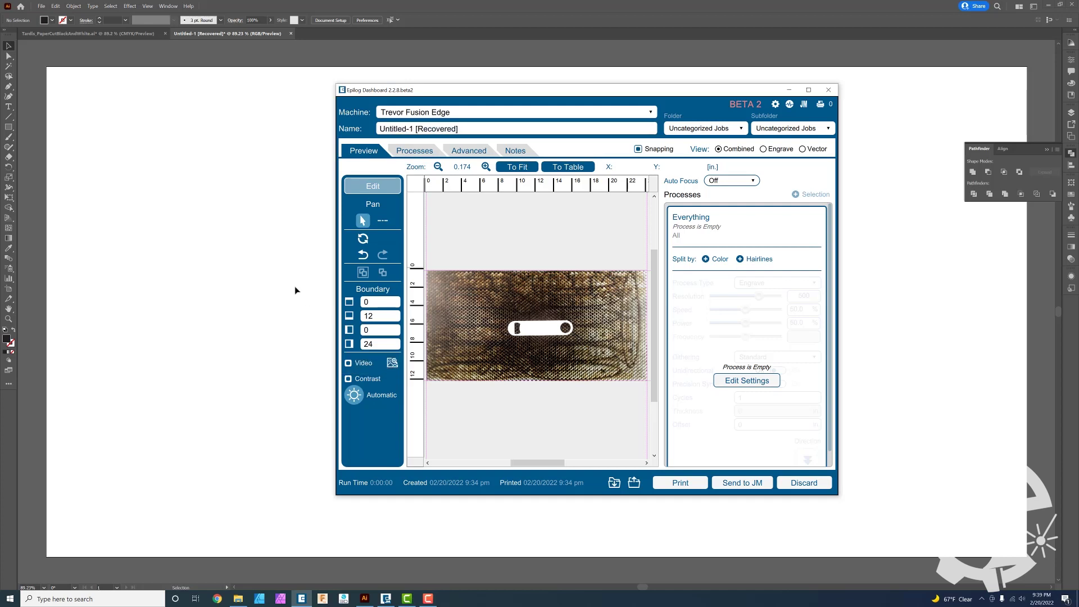
click(275, 258)
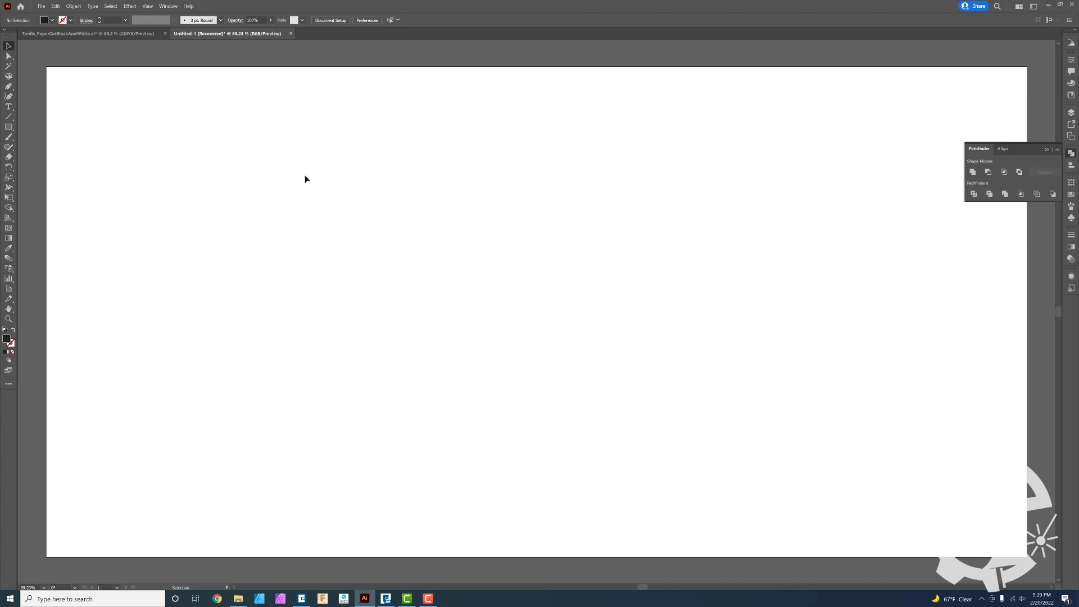
key(ctrl+v)
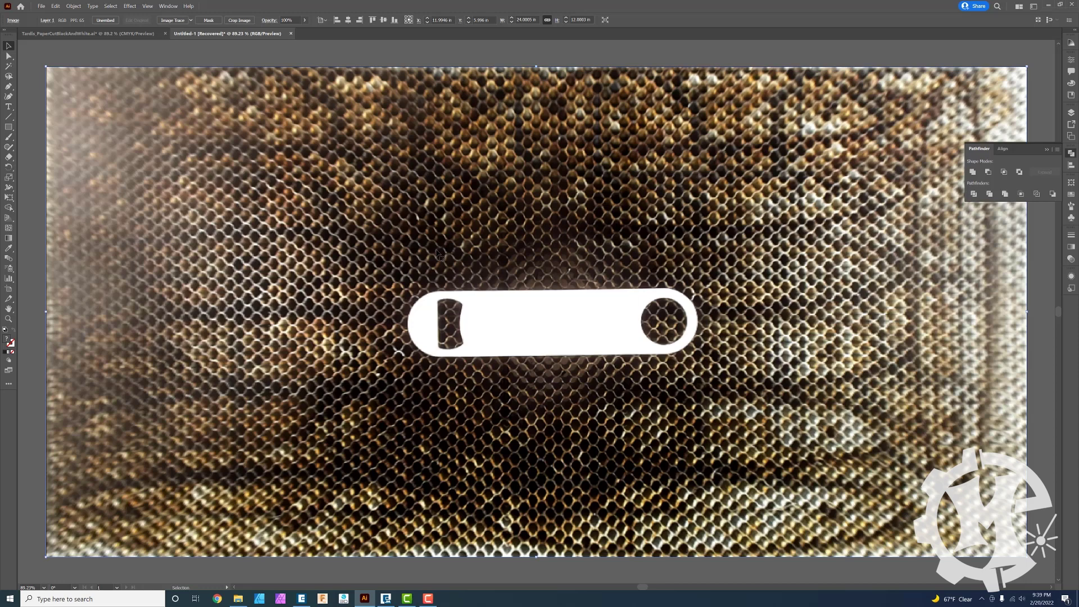
Step: Lock the photo's Layer 1 and add a new Layer 2 above it
click(1071, 112)
click(906, 124)
click(1057, 108)
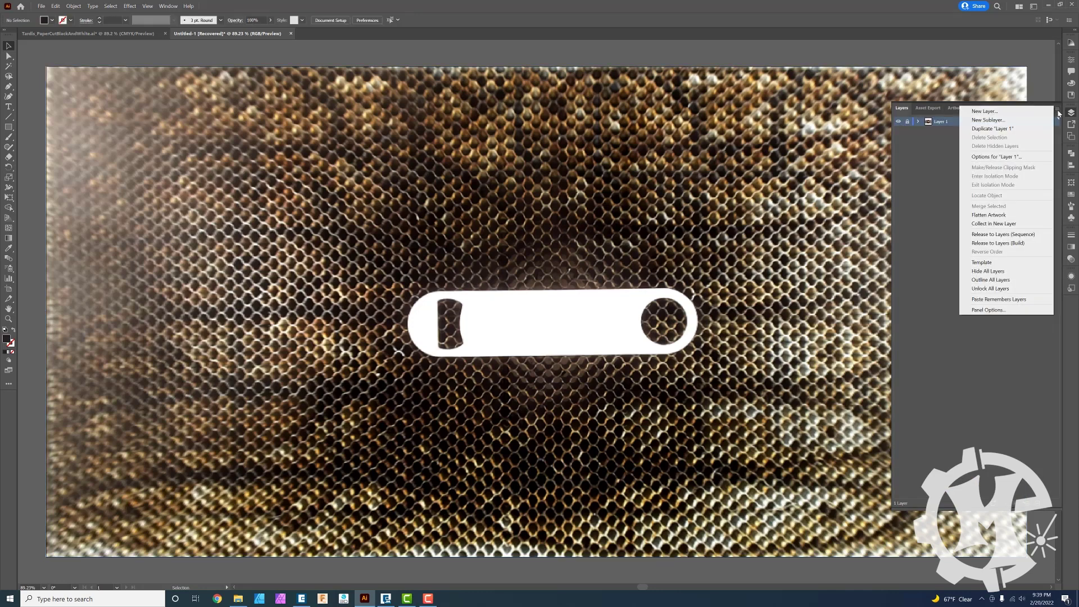
click(969, 112)
click(539, 335)
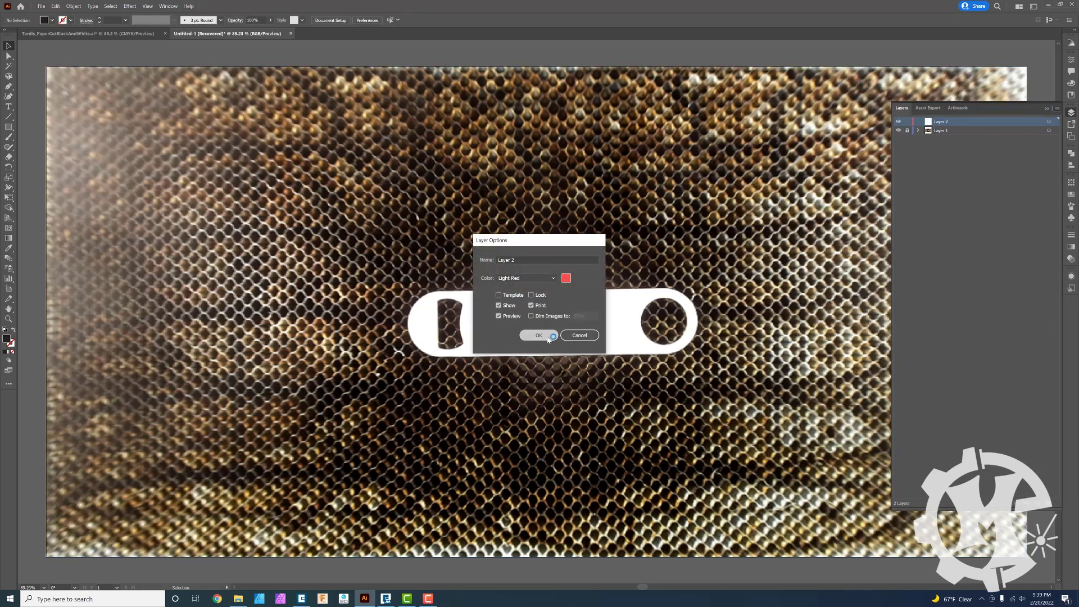
key(z)
drag(696, 339, 740, 318)
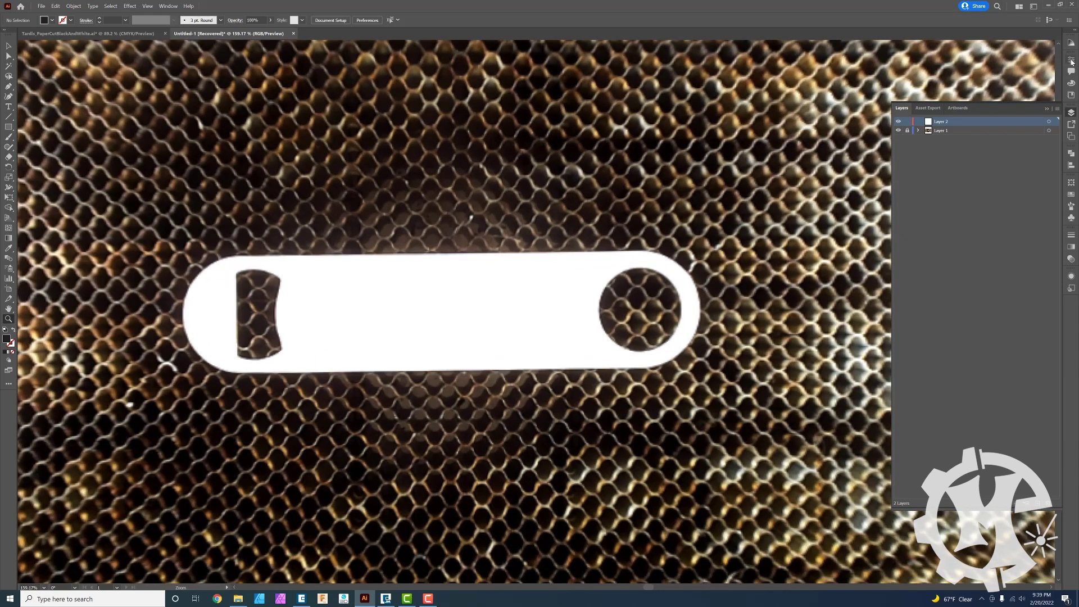
Step: Set new shapes to no fill with a red stroke
click(1071, 84)
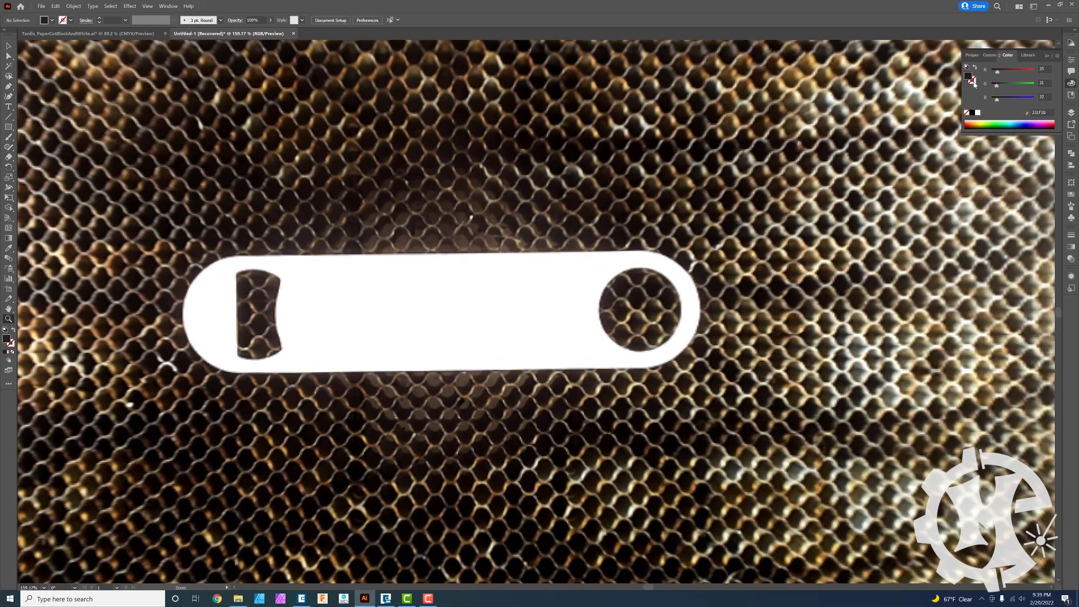
click(975, 68)
click(976, 82)
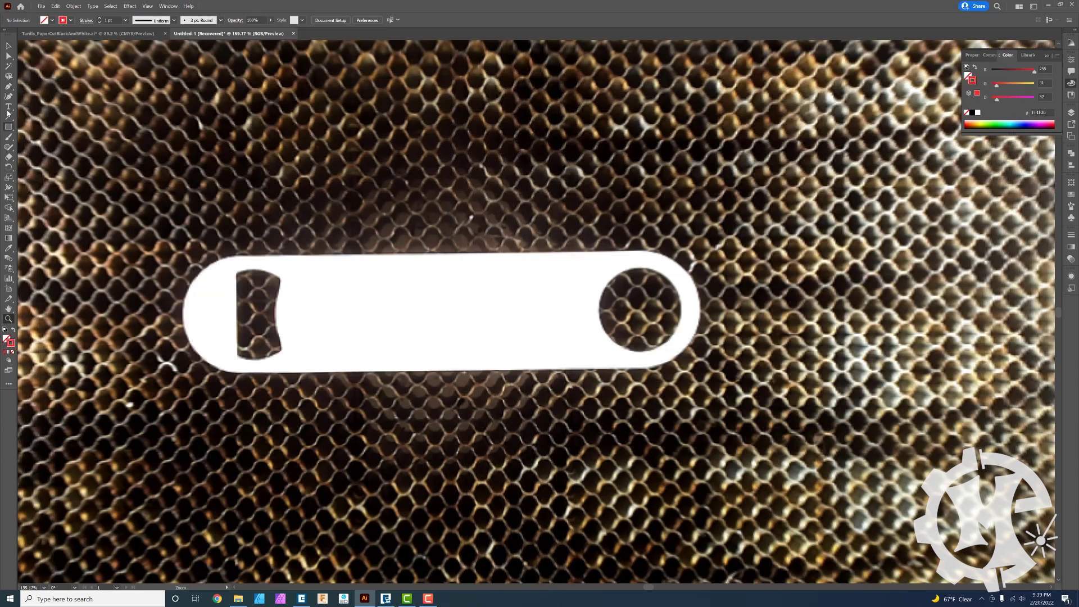
Step: Draw a rectangle over the opener, tilted and resized to match its edges
click(9, 128)
drag(158, 256, 708, 369)
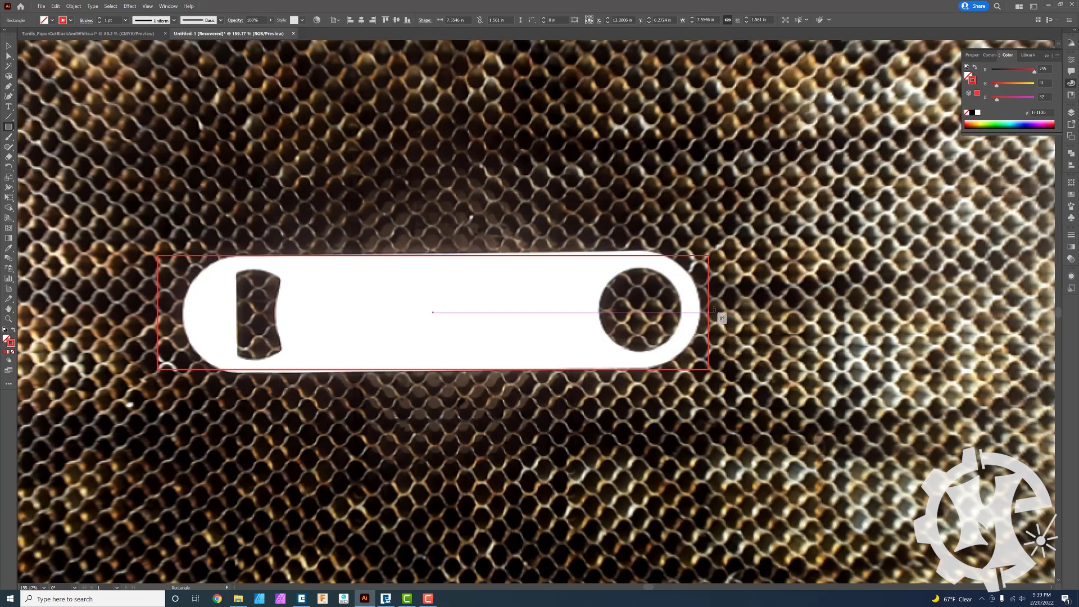
drag(714, 309, 716, 309)
drag(432, 255, 433, 253)
drag(434, 368, 434, 371)
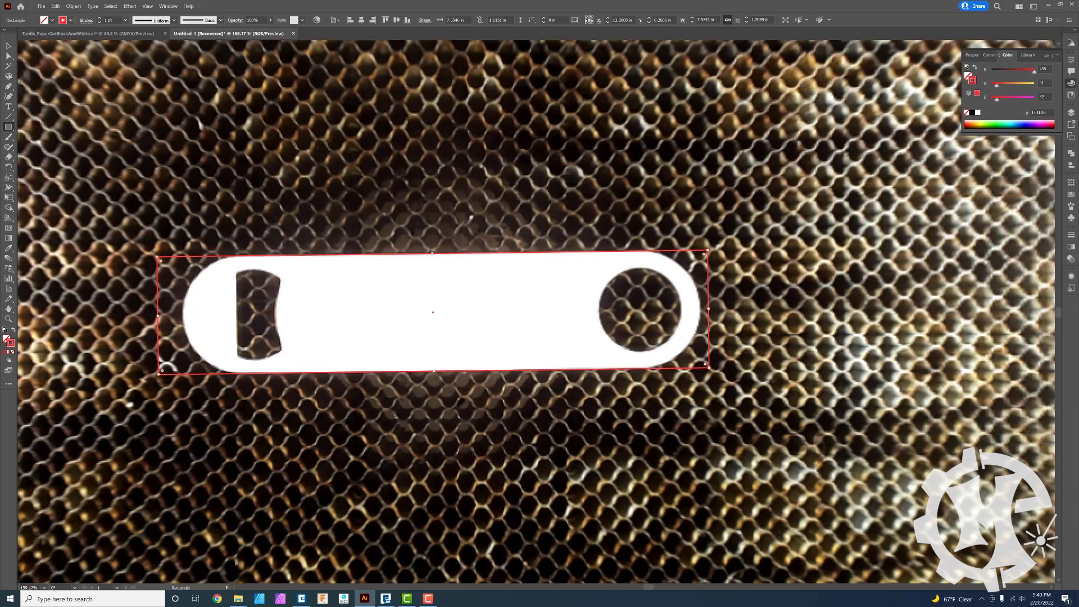
drag(158, 314, 185, 315)
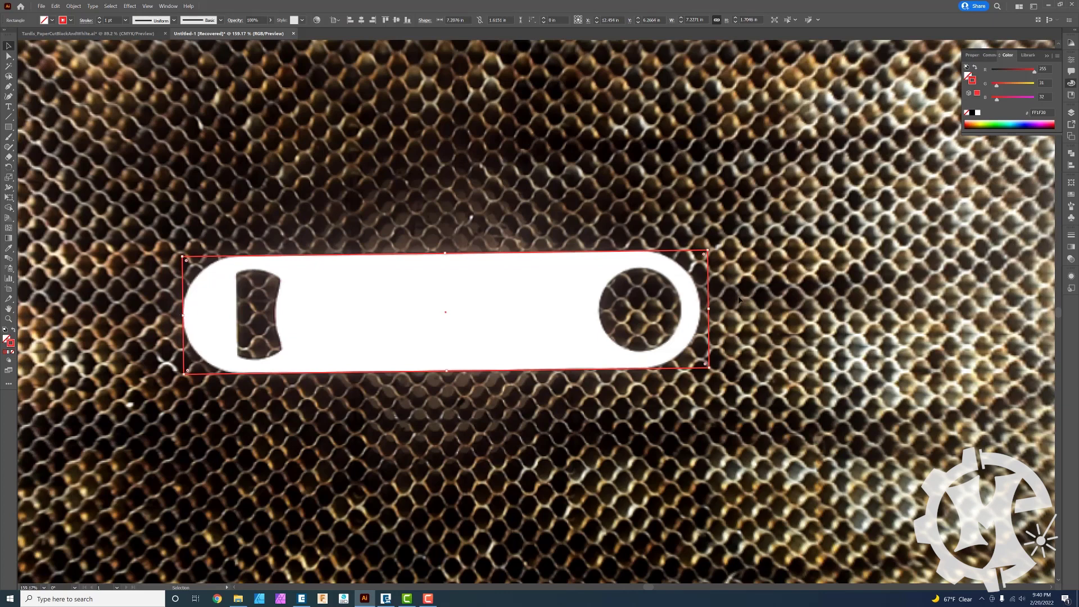
drag(707, 308, 700, 308)
Step: Round the rectangle's corners fully to match the opener's rounded ends
key(a)
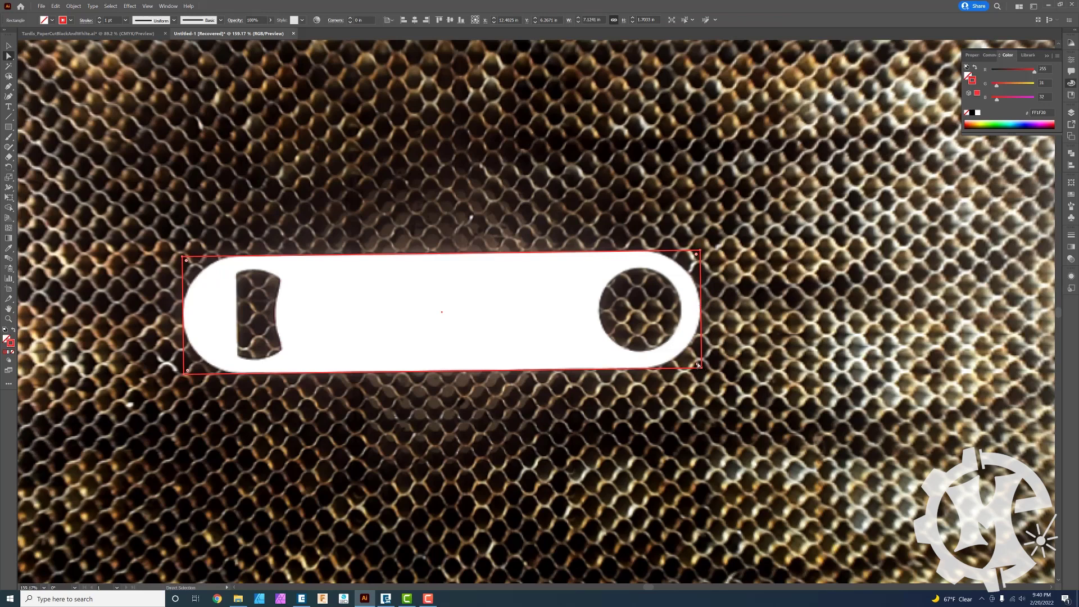
drag(697, 365, 614, 326)
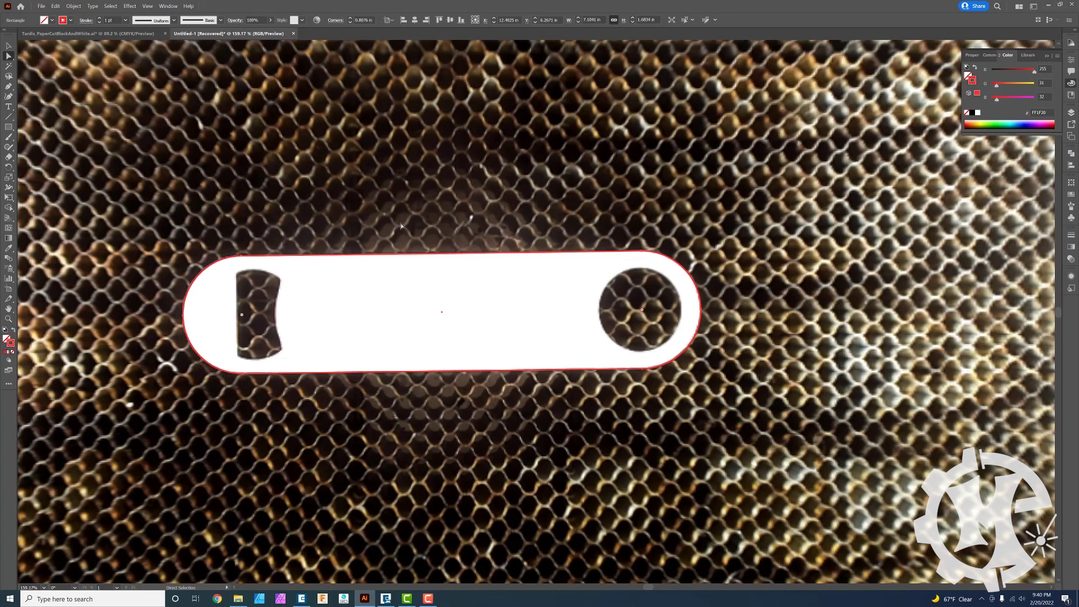
click(397, 201)
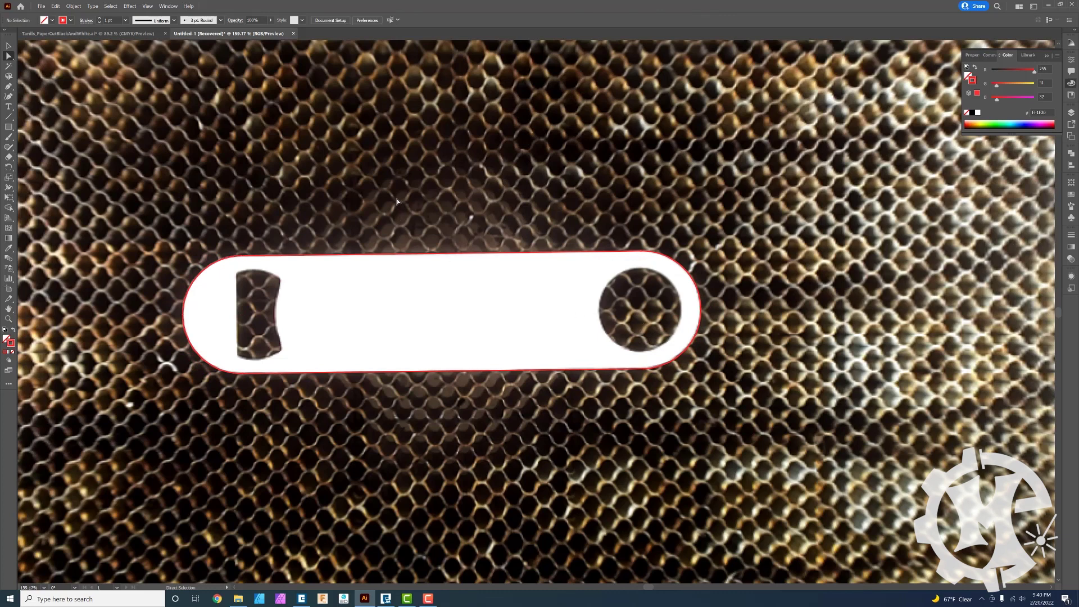
Step: Draw a circle centred over the right round hole, sized to its edge
click(9, 128)
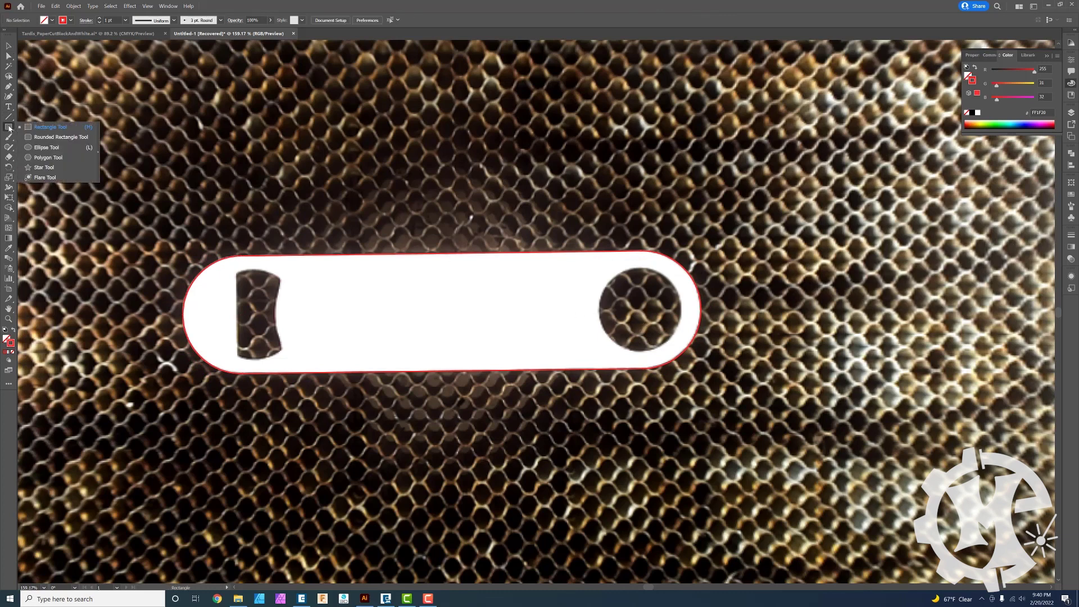
click(56, 138)
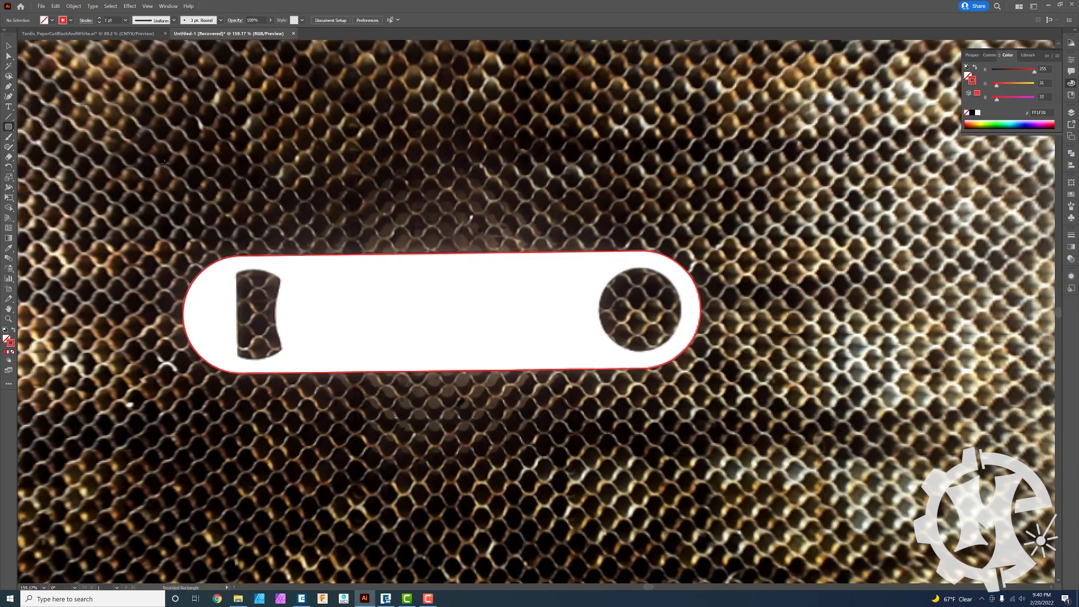
key(l)
mouse_move(644, 305)
mouse_down()
mouse_move(693, 330)
mouse_move(703, 349)
mouse_move(682, 343)
mouse_up()
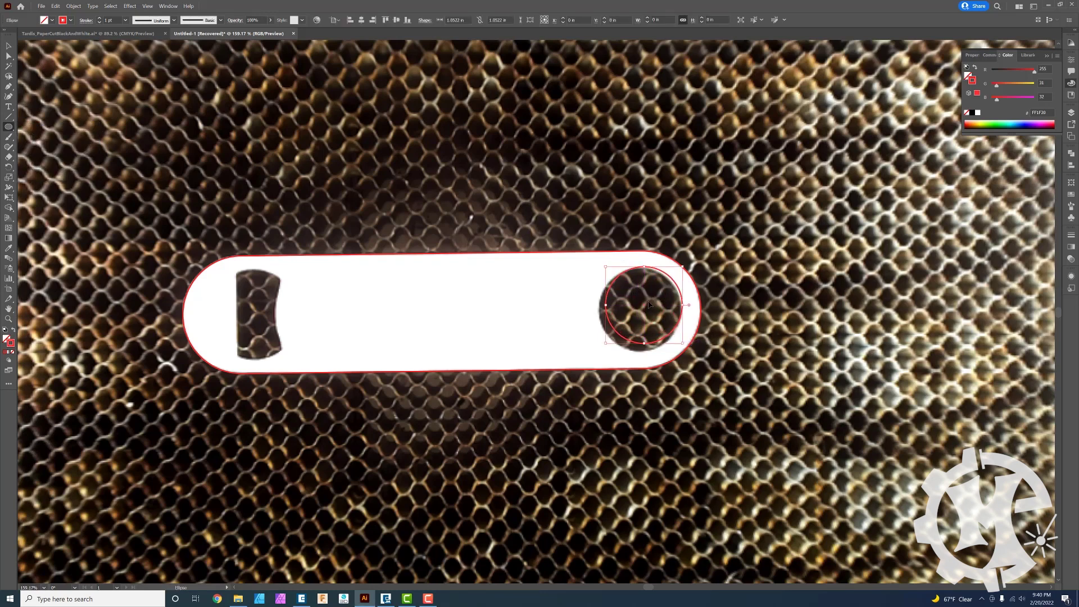
key(v)
drag(645, 310, 640, 308)
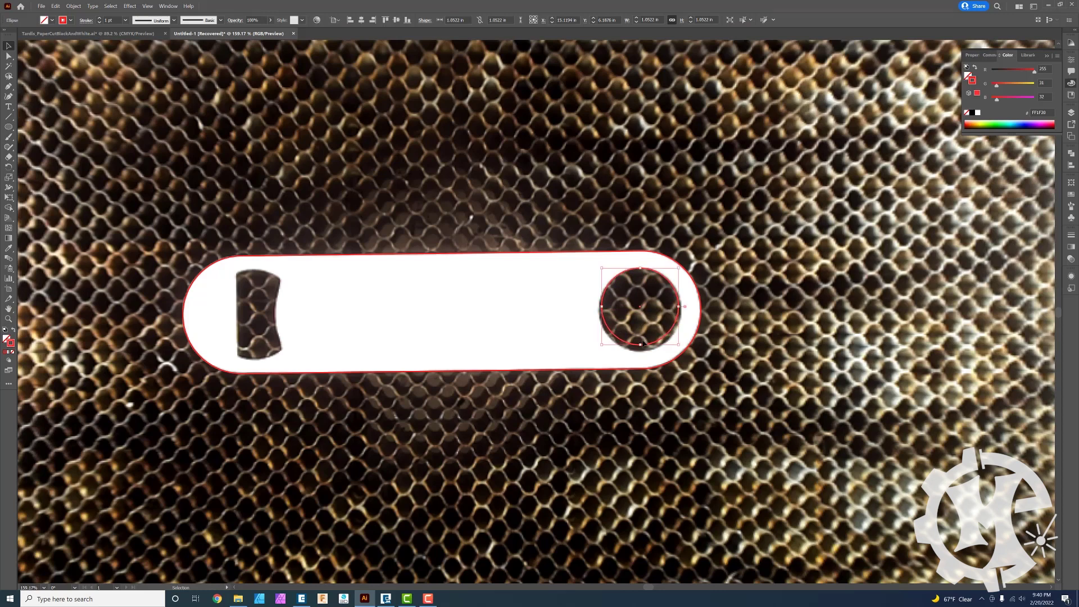
drag(640, 345, 640, 351)
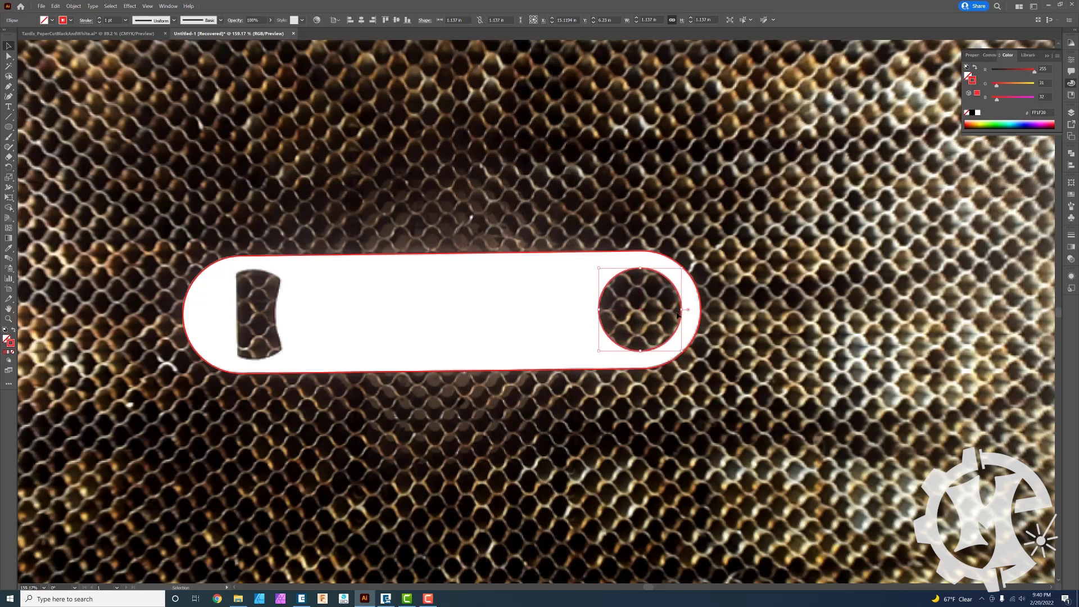
click(255, 229)
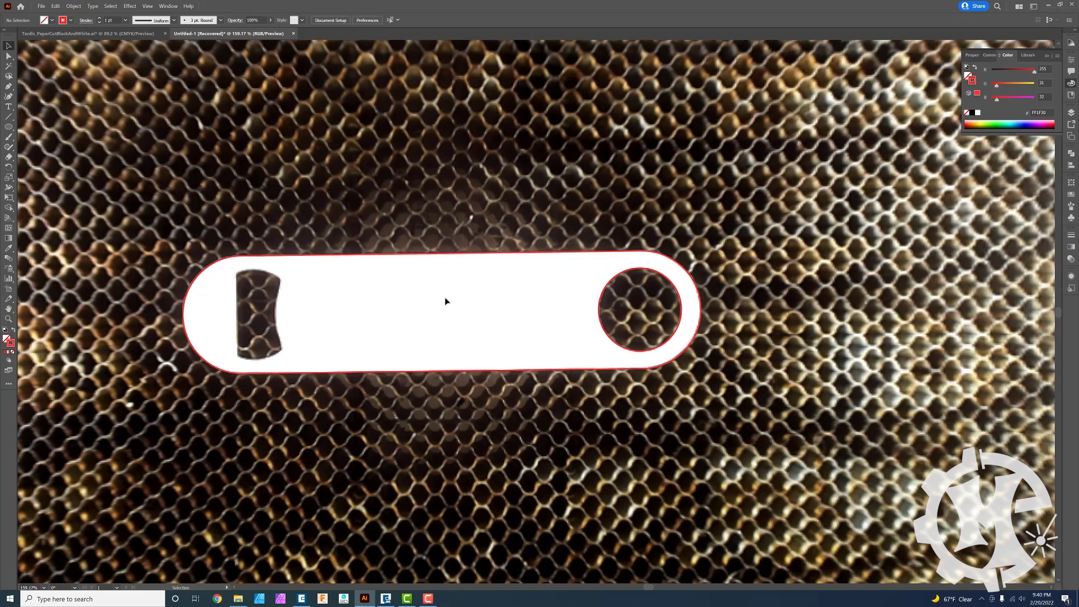
Step: Copy the circle onto the left cutout and stretch it taller to cover it
click(615, 281)
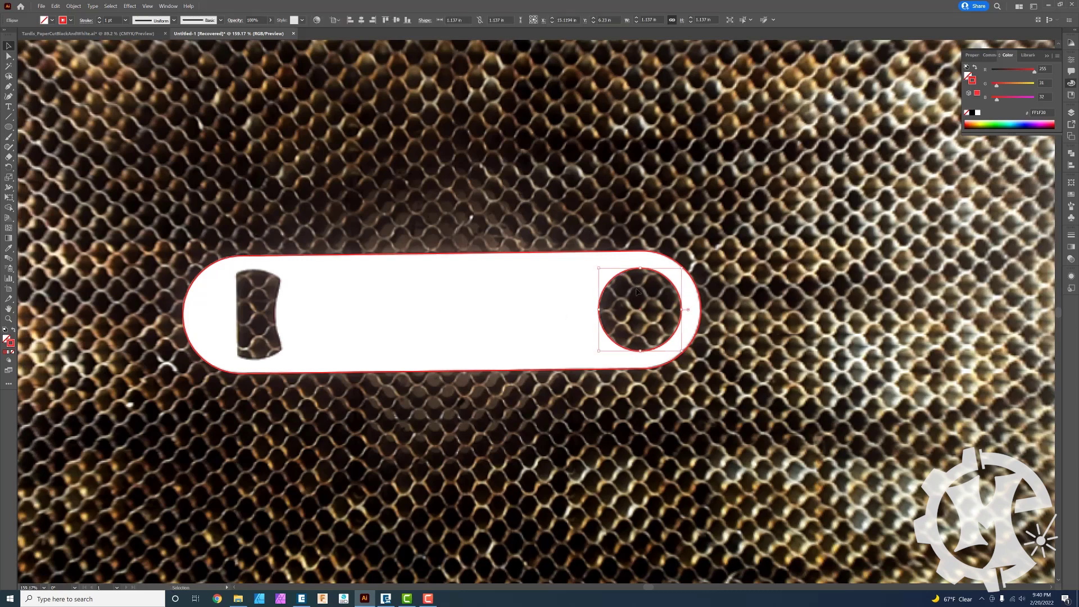
drag(616, 281, 223, 291)
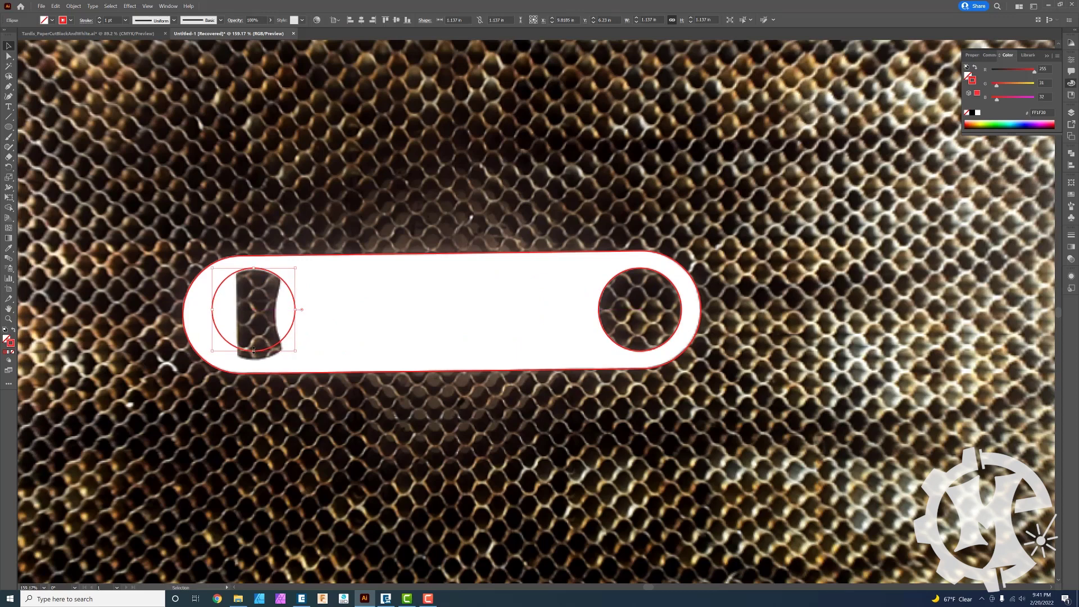
drag(254, 351, 254, 361)
drag(254, 268, 254, 269)
key(ctrl+shift+a)
Step: Pen a vertical line along the cutout's flat side and a curve along its curved side
key(p)
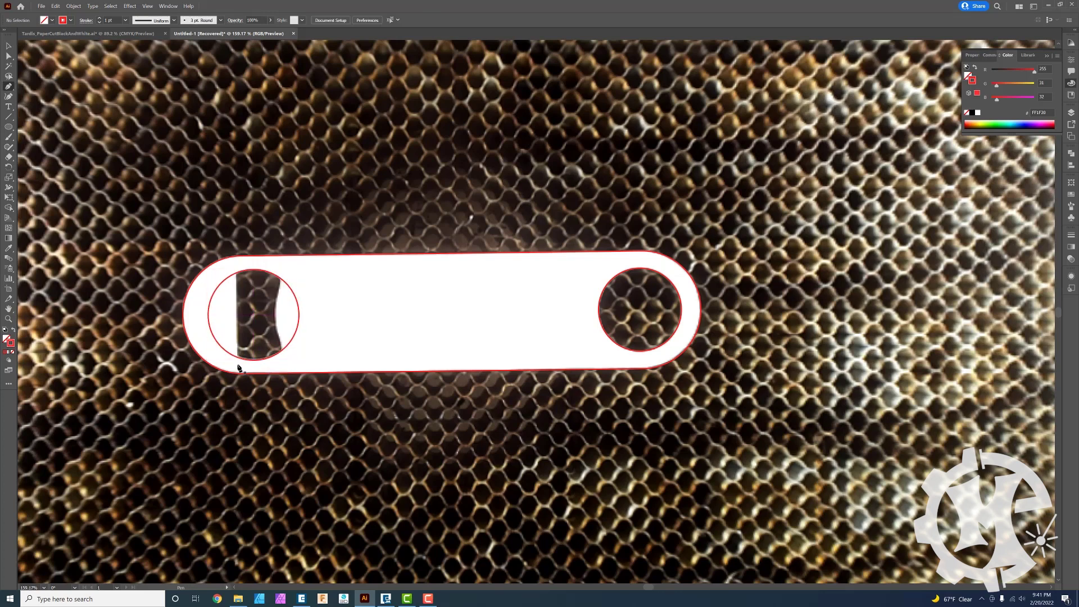
click(237, 365)
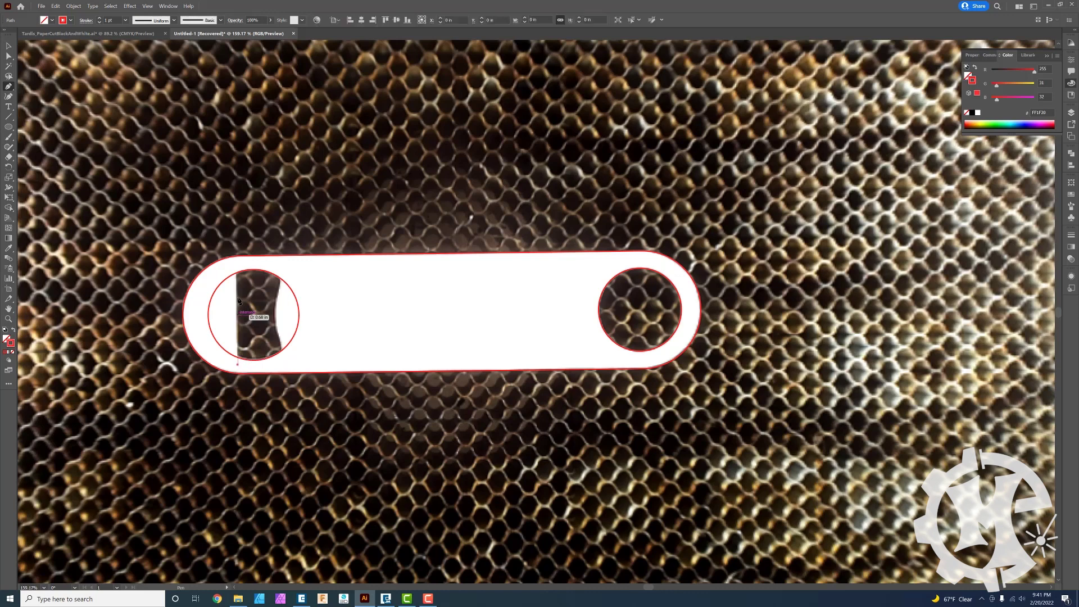
click(236, 215)
key(ctrl+shift+a)
click(282, 276)
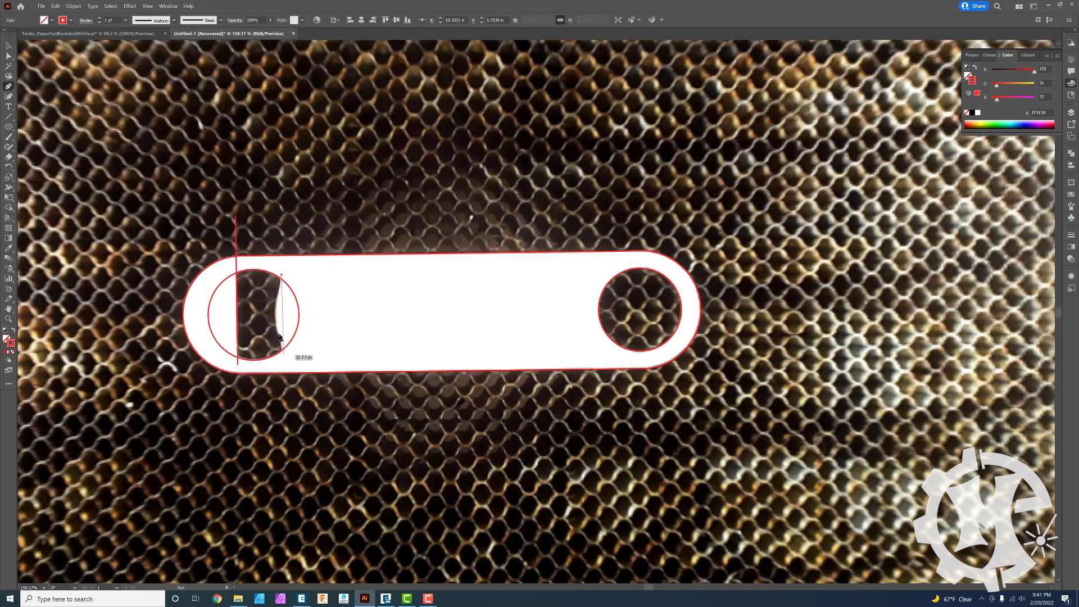
click(279, 293)
click(284, 346)
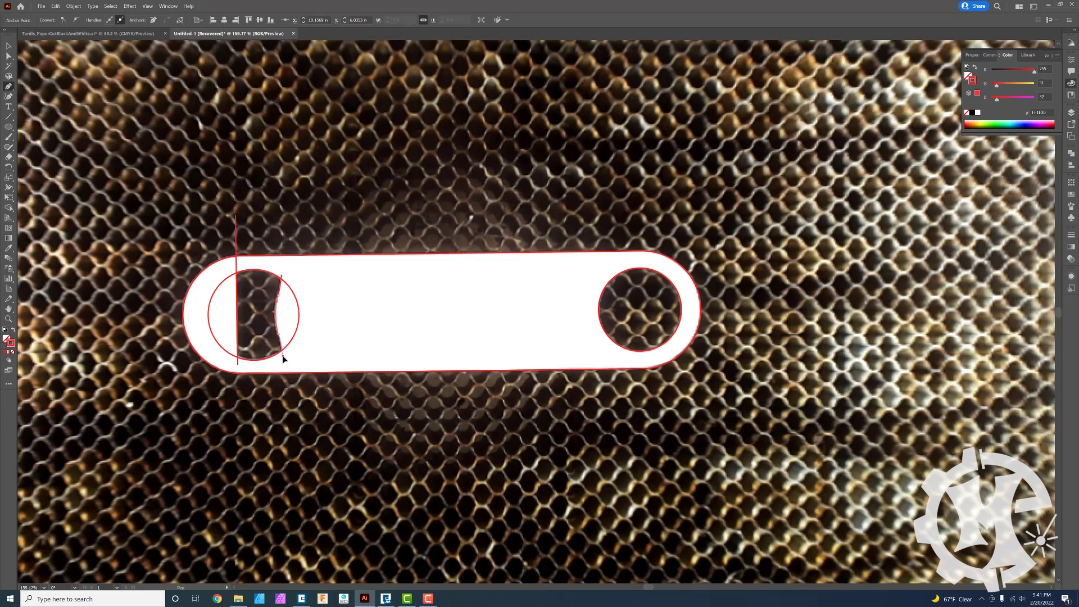
click(288, 386)
key(v)
key(ctrl+equal)
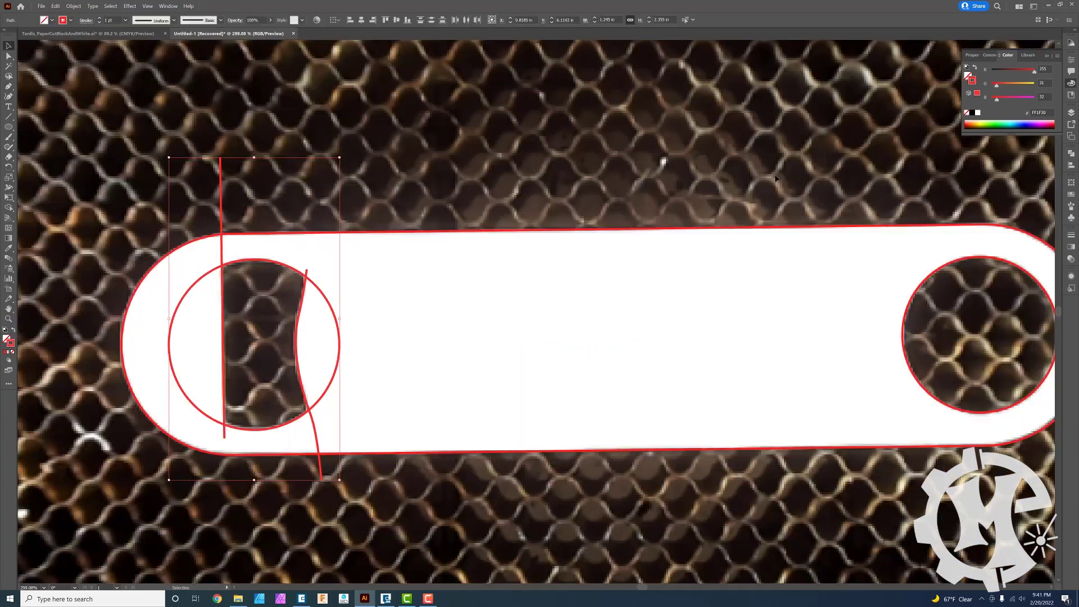
Step: Trim the overlapping paths with Pathfinder and delete the leftover circle arc
click(1069, 156)
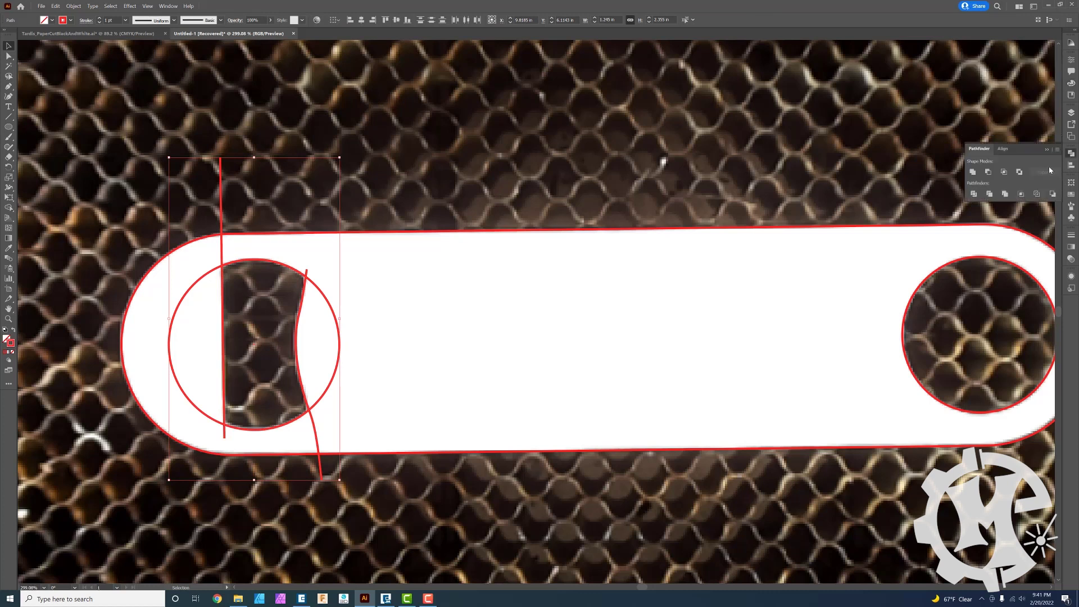
click(988, 194)
key(a)
click(197, 282)
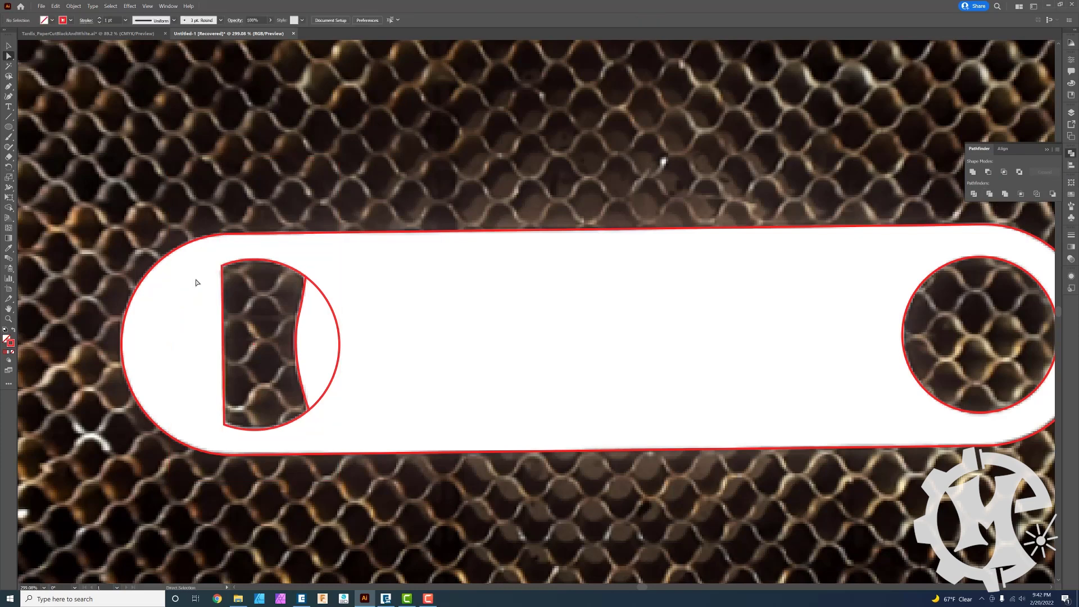
click(330, 303)
key(Delete)
key(v)
click(245, 271)
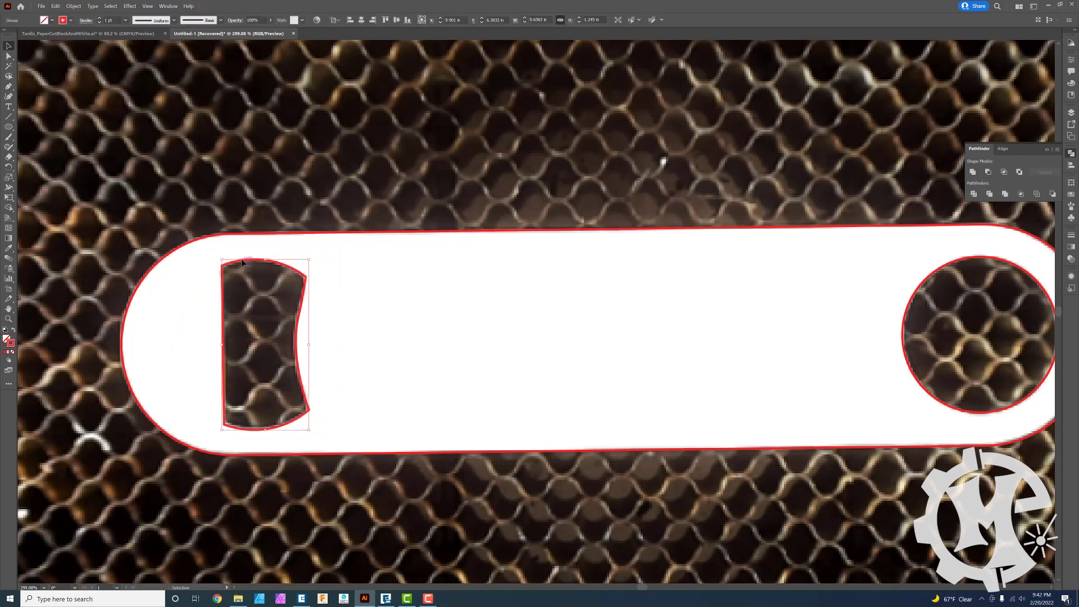
drag(243, 262, 259, 236)
key(ctrl+z)
Step: Zoom out to the whole opener and select both the left and round cutouts
key(ctrl+shift+a)
key(z)
alt+click(610, 323)
alt+click(637, 287)
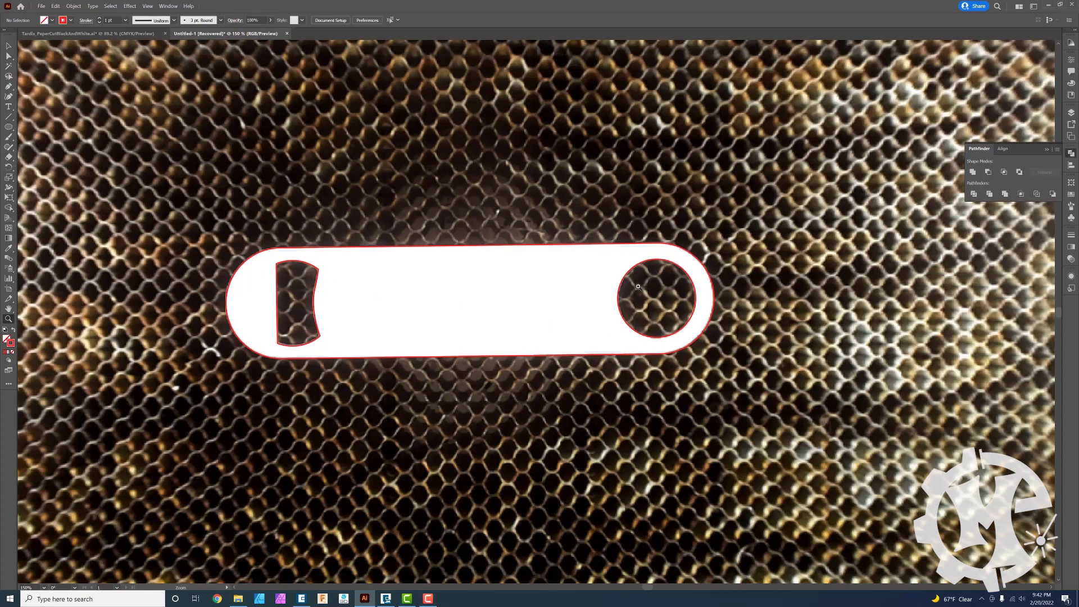
key(v)
click(315, 295)
shift+click(621, 275)
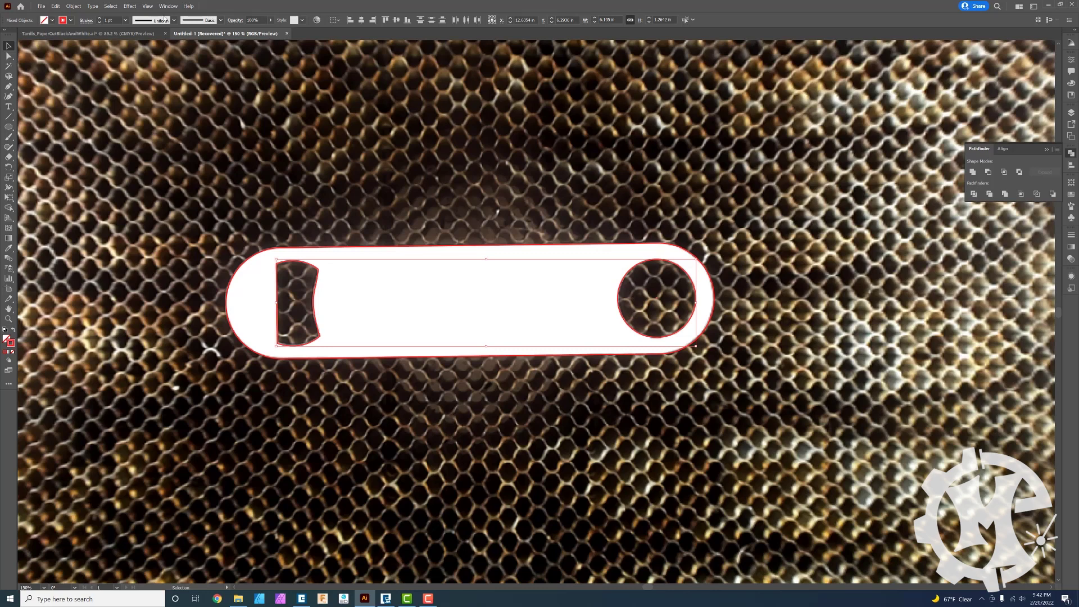
Step: Apply an Offset Path effect of -0.02 in to both cutouts
click(133, 8)
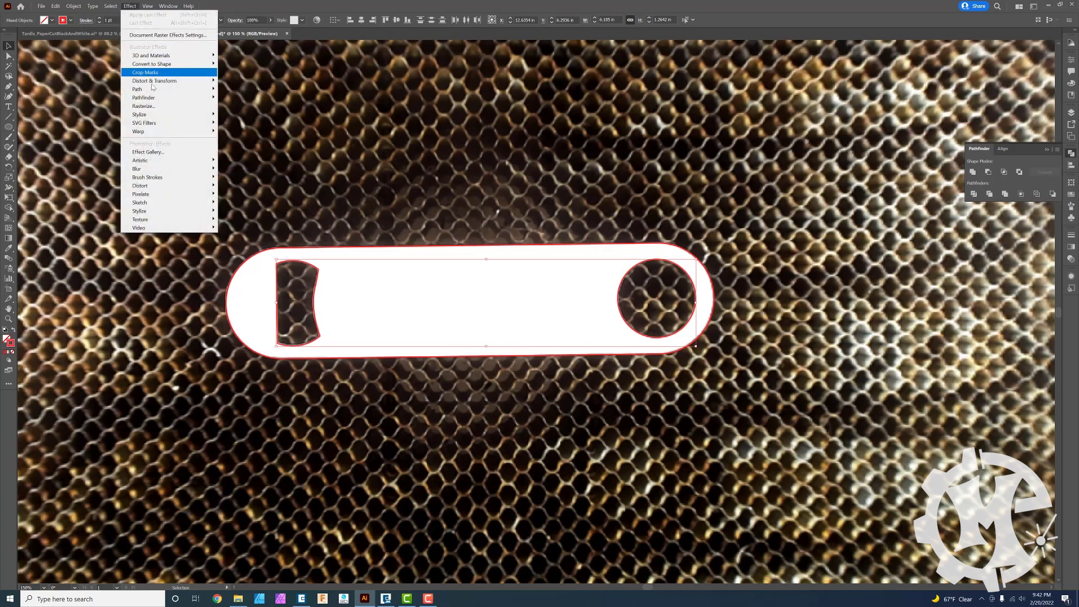
click(227, 90)
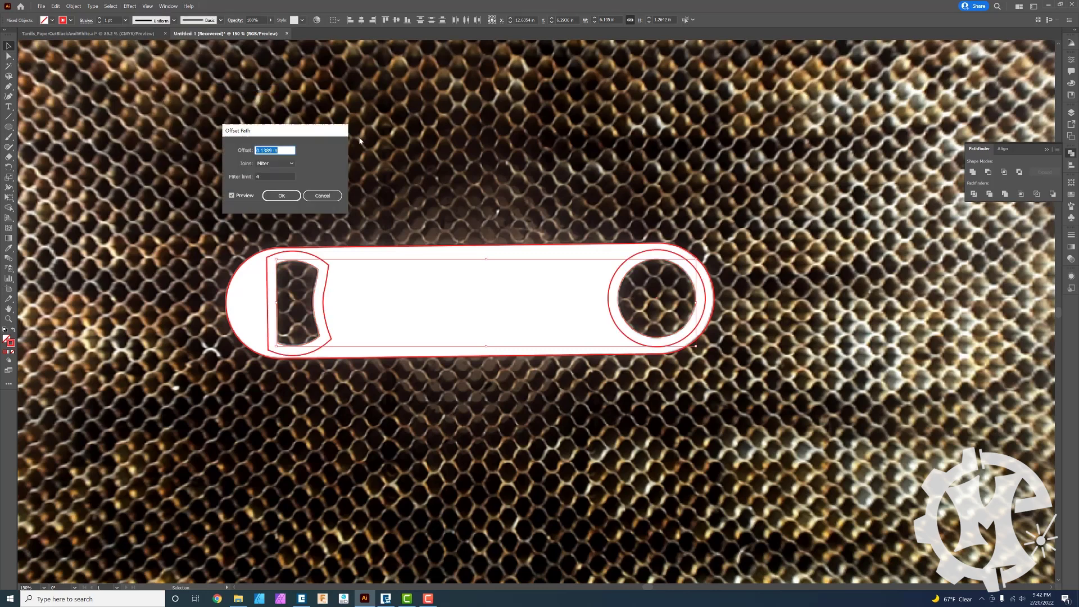
text(-.02)
key(Tab)
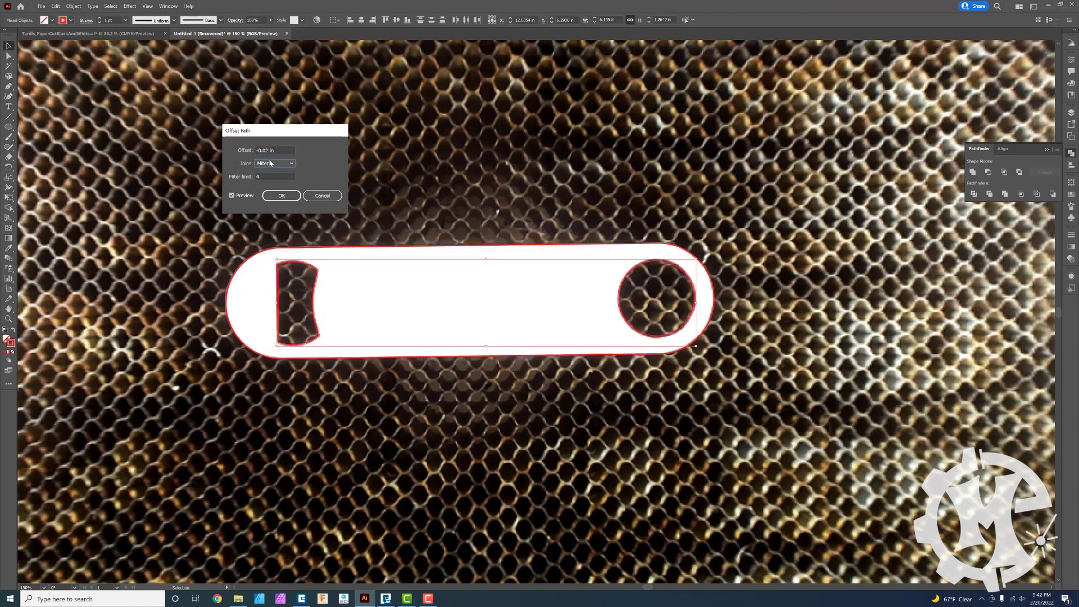
click(281, 196)
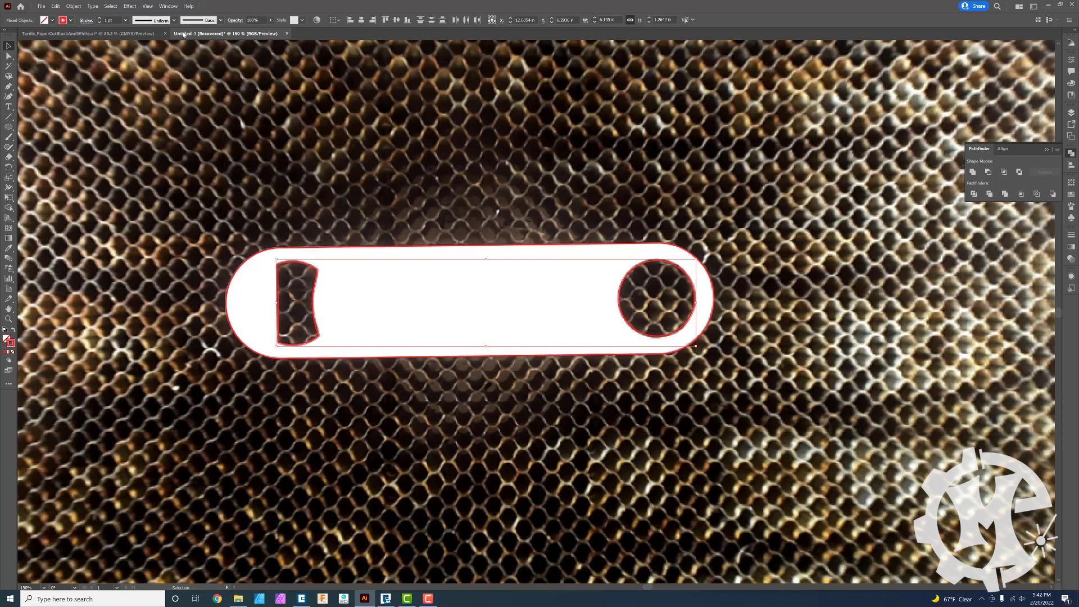
Step: Expand the offset appearance into real paths and check the left cutout
click(74, 7)
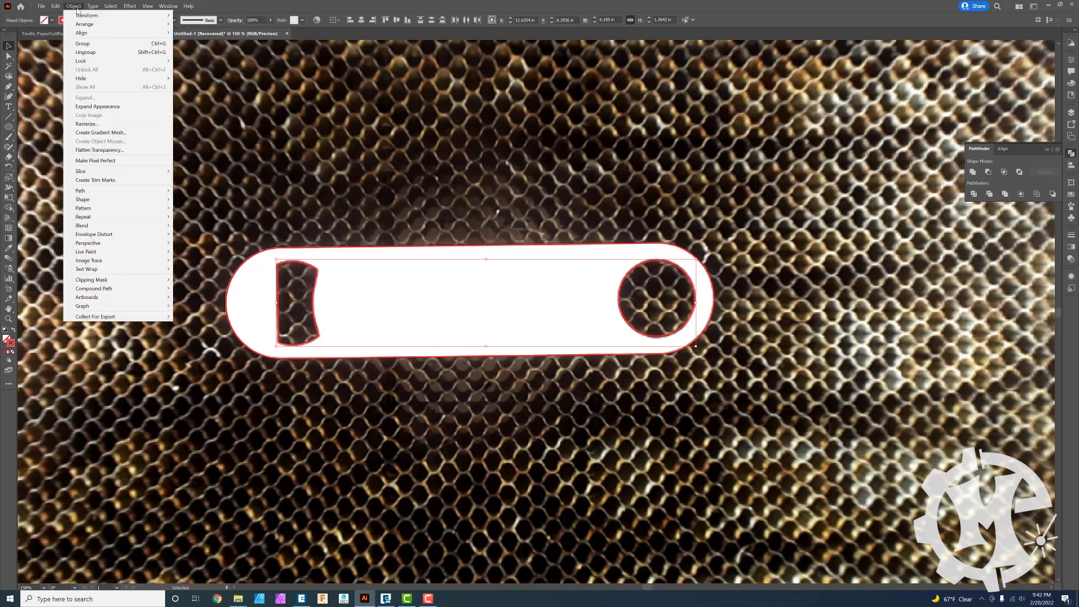
click(98, 107)
click(405, 199)
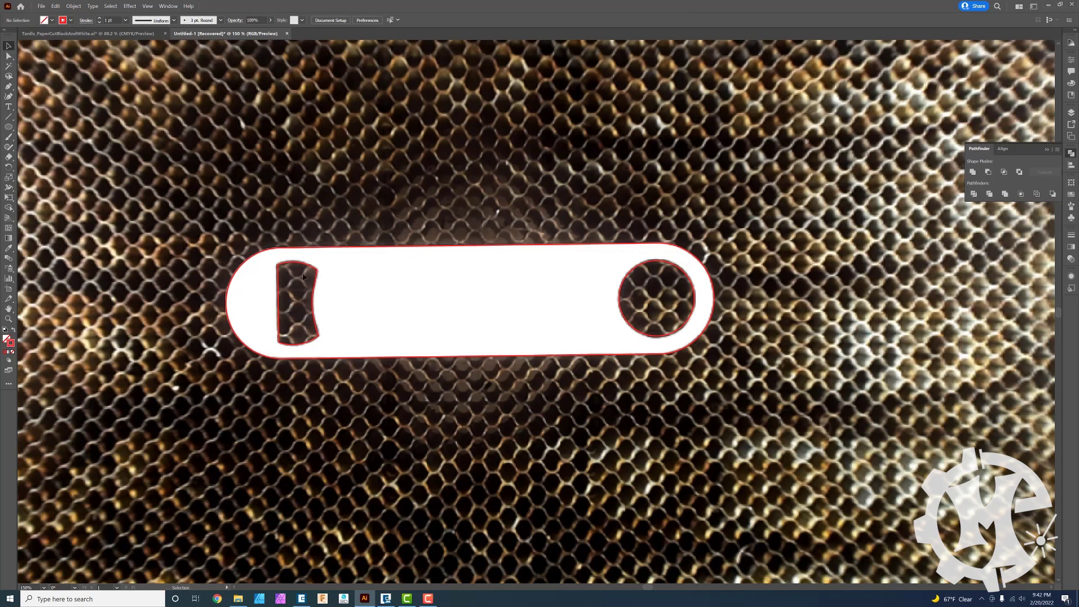
click(309, 266)
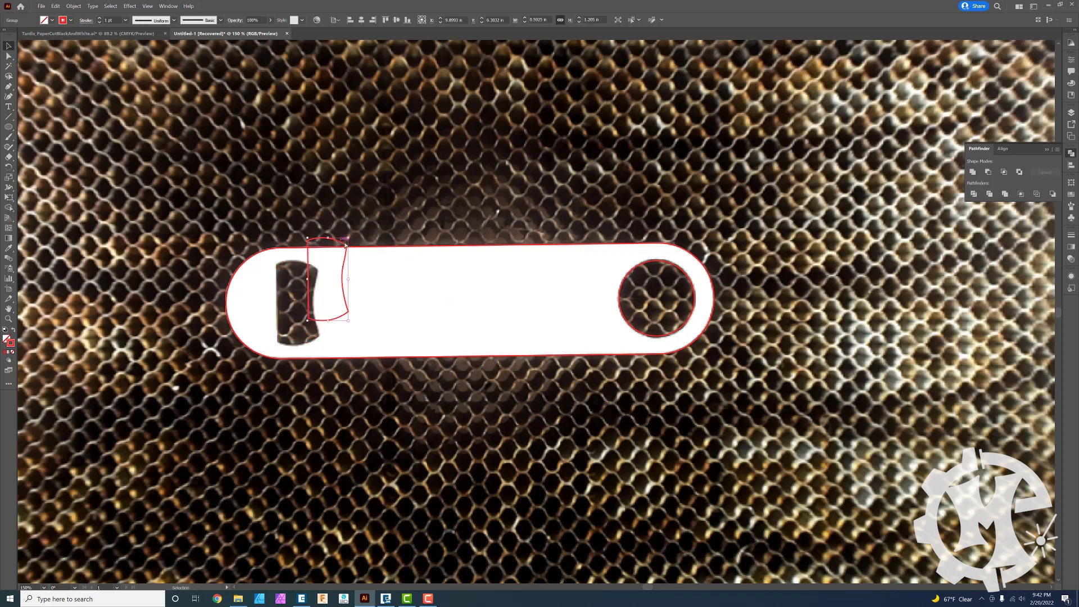
click(337, 224)
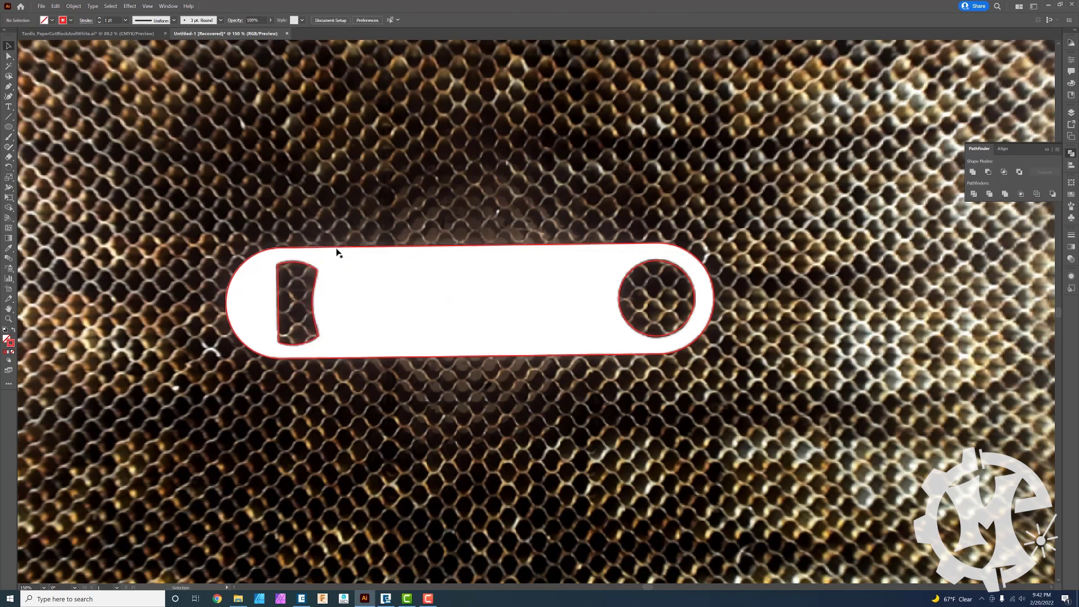
Step: Give the opener's rounded outline an Offset Path effect of 0.03 in
click(336, 251)
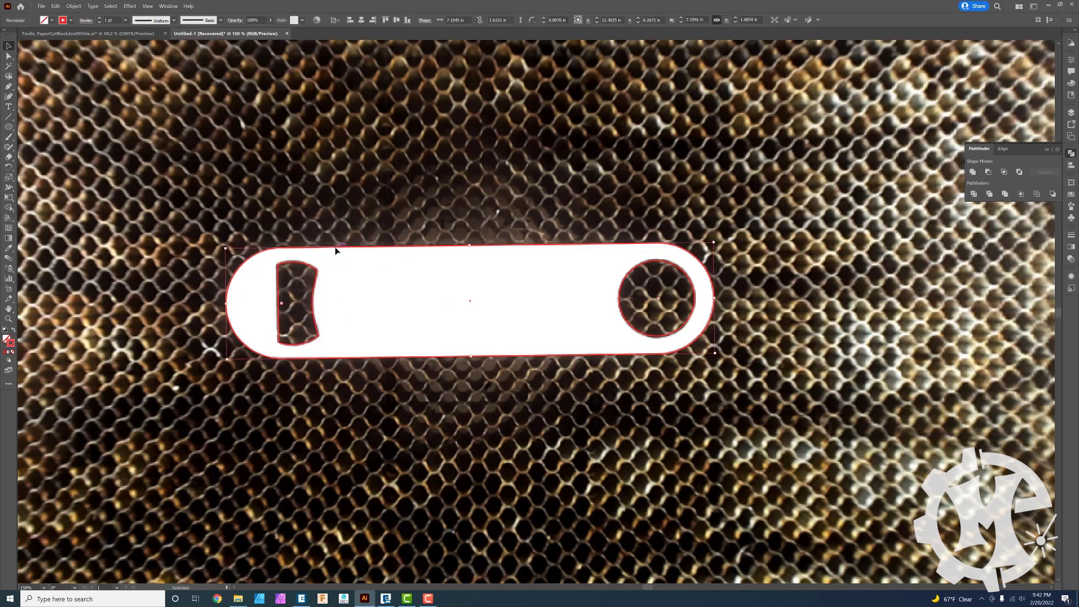
click(129, 6)
mouse_move(159, 91)
click(230, 89)
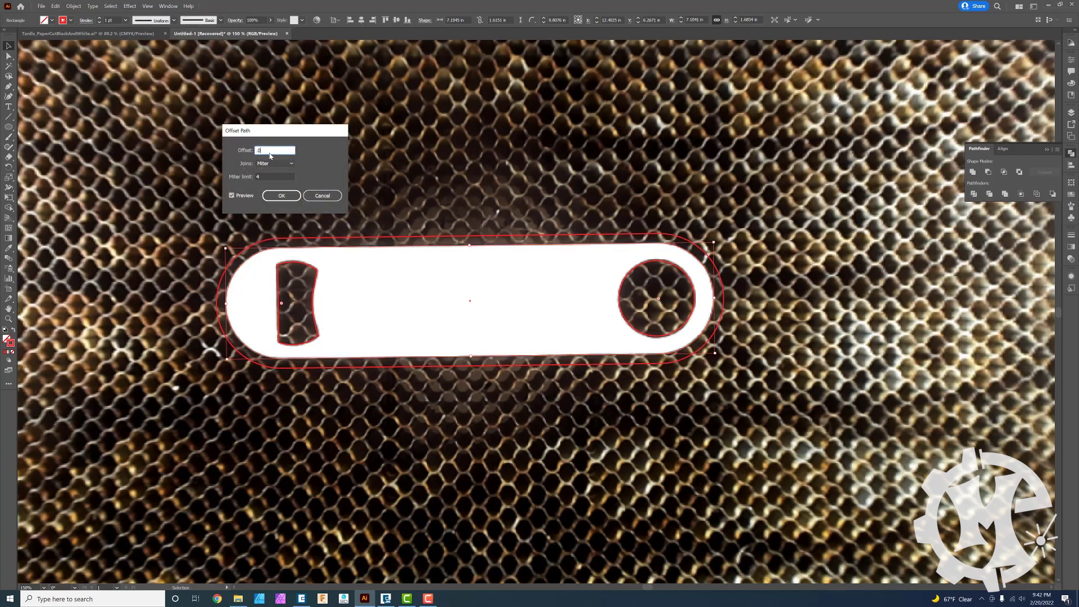
key(Tab)
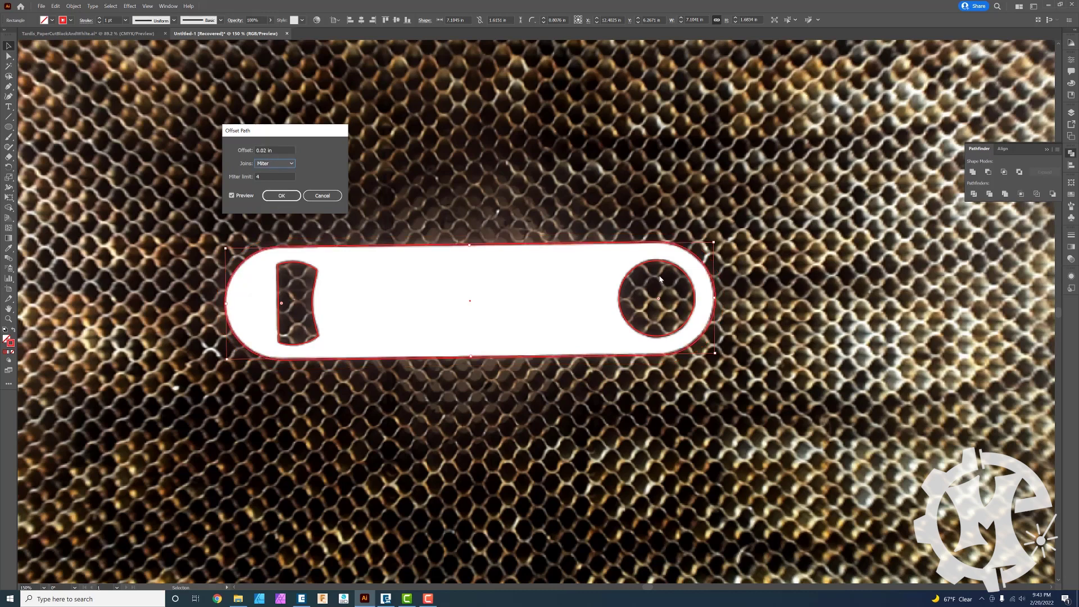
click(268, 150)
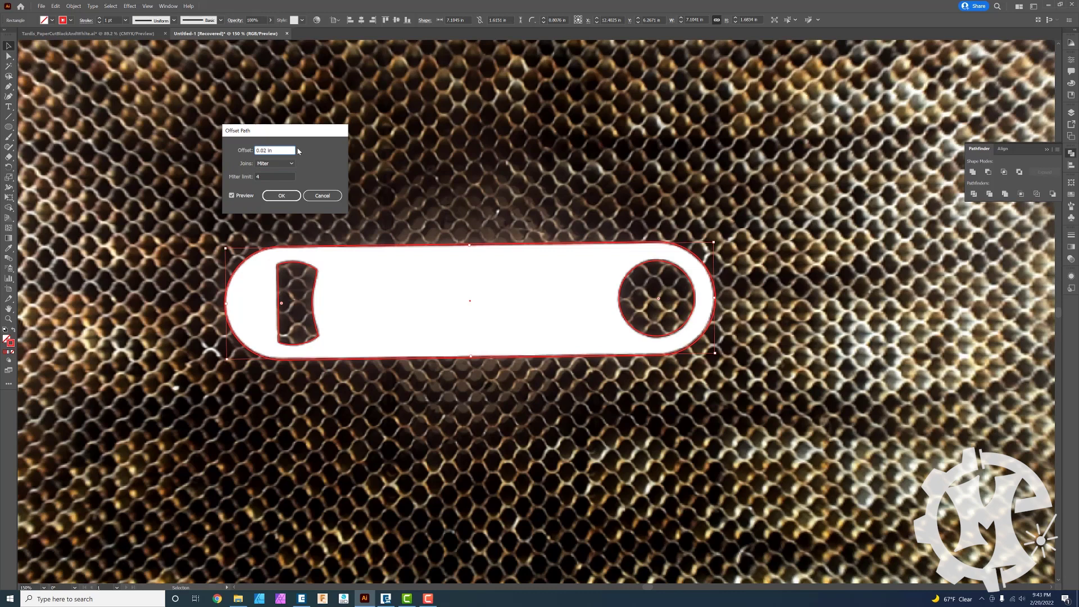
key(Tab)
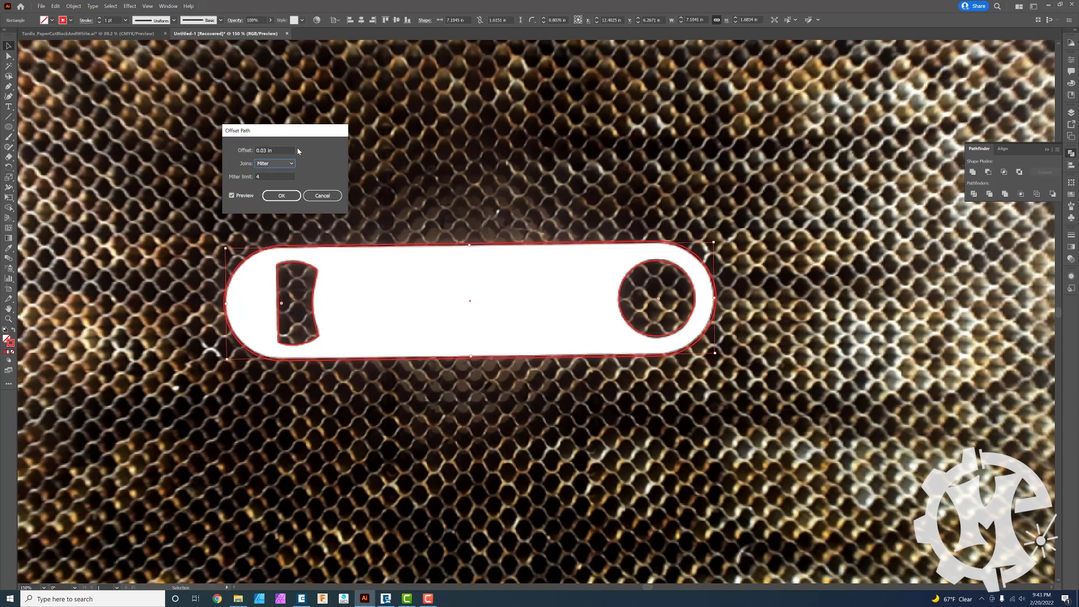
click(282, 196)
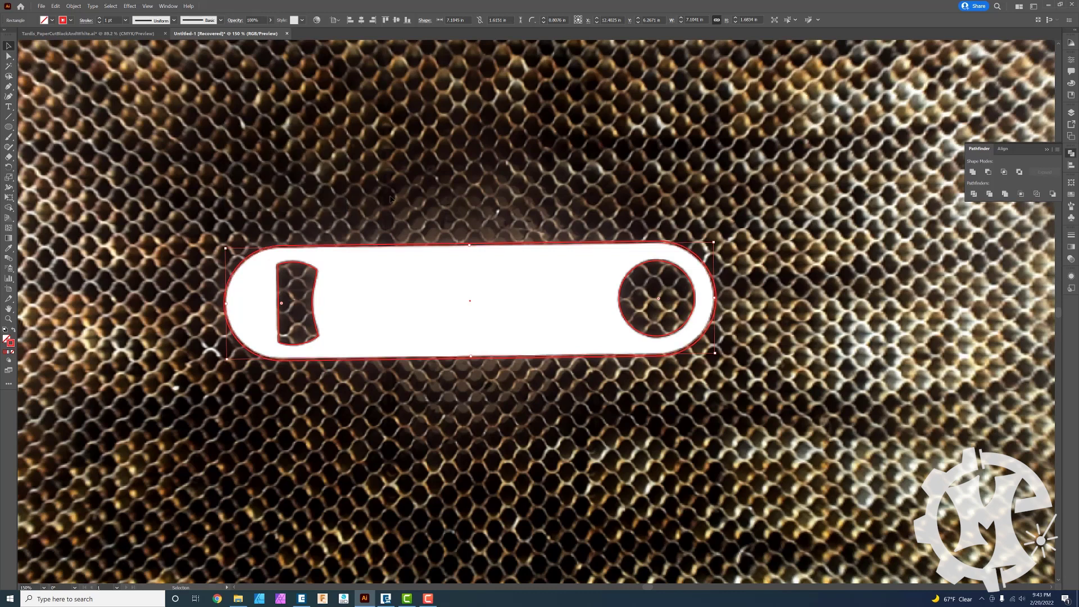
key(ctrl+shift+a)
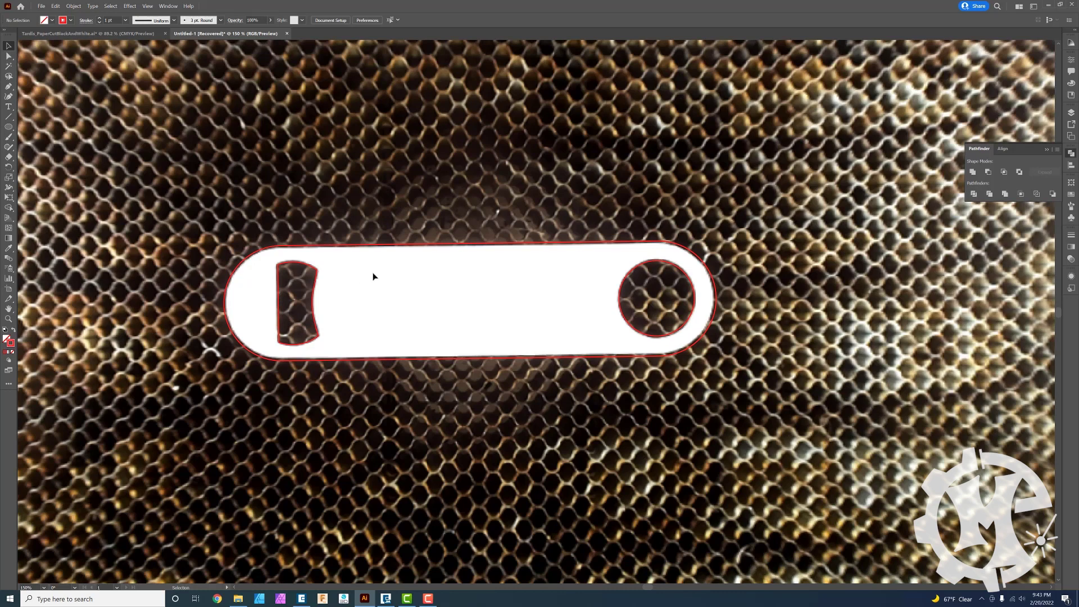
Step: Hide the photo's Layer 1 and expand the outer outline's offset into a path
click(1071, 114)
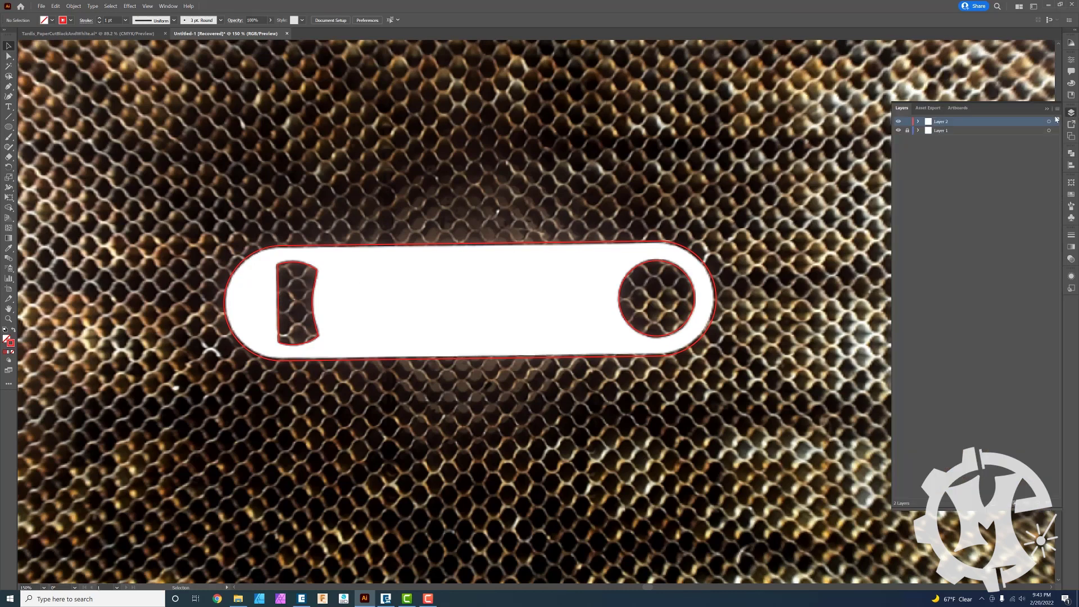
click(898, 131)
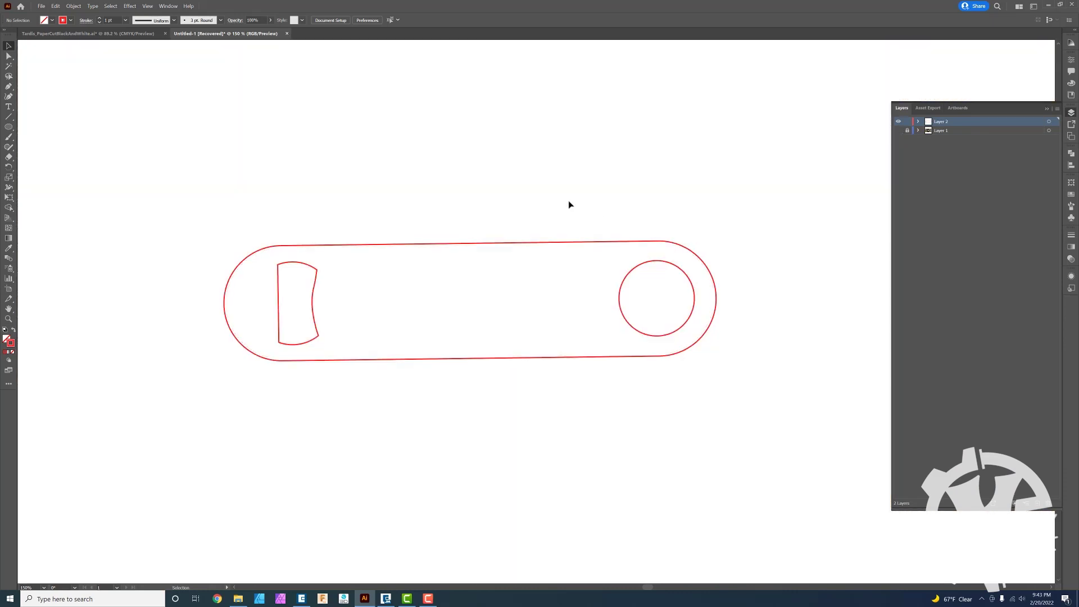
click(461, 245)
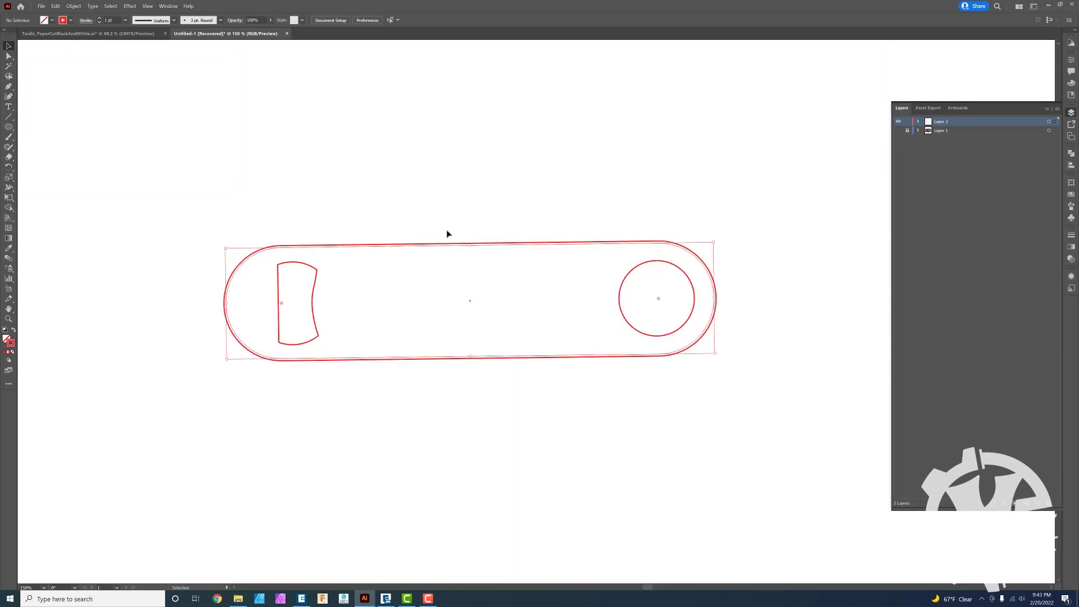
click(72, 8)
click(140, 106)
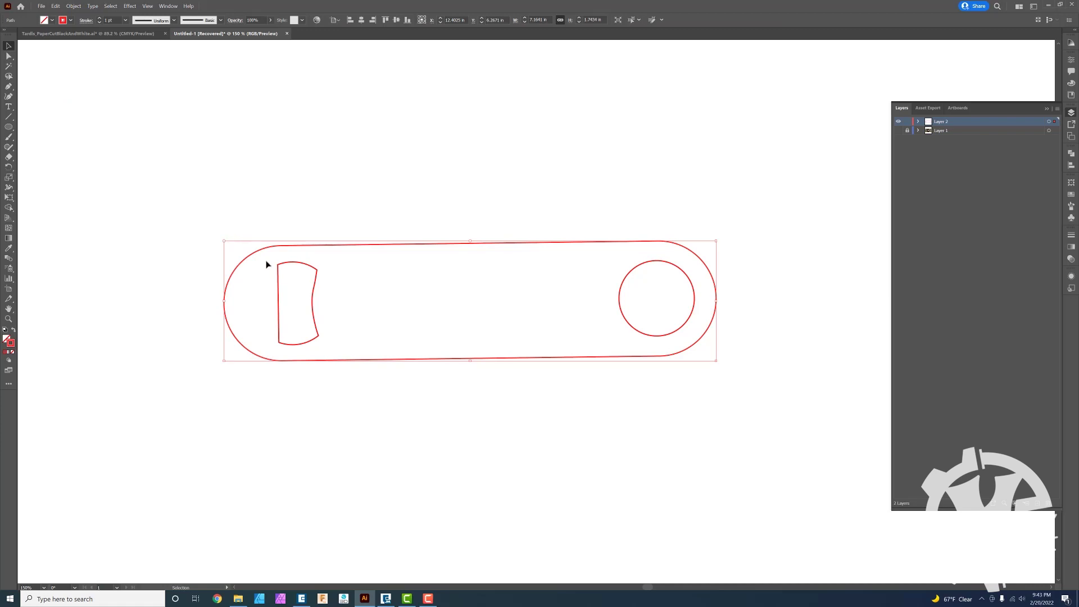
Step: Select both inner cutouts, then zoom out to view the whole artboard
drag(276, 263, 667, 323)
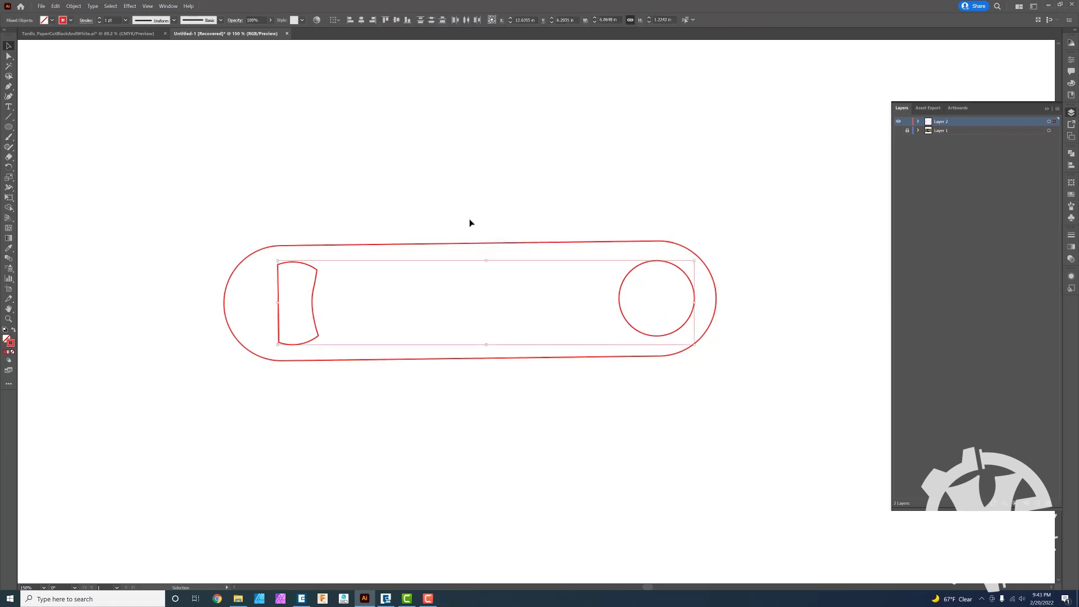
key(ctrl+shift+a)
key(z)
scroll(470, 223, down, 3)
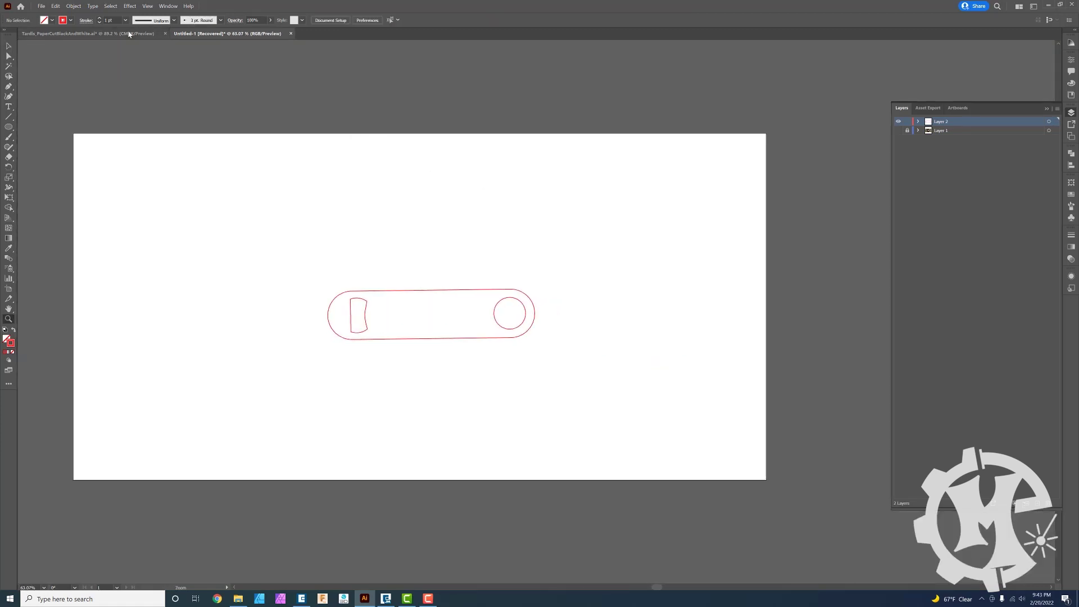
Step: Bring the Tardis gear artwork from its document into the opener file
click(129, 34)
key(v)
click(264, 119)
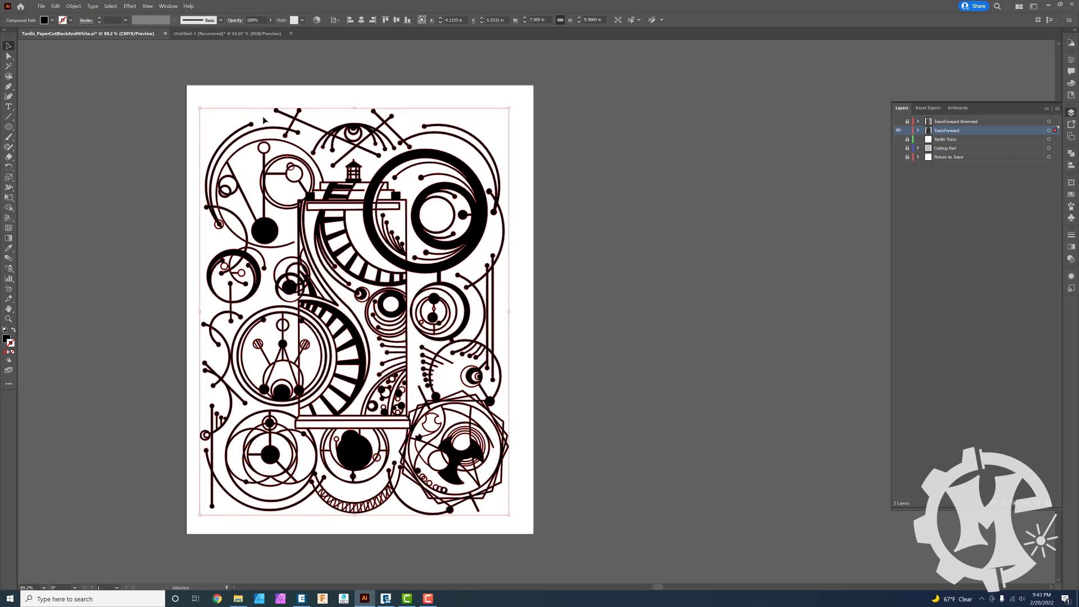
click(218, 29)
key(ctrl+v)
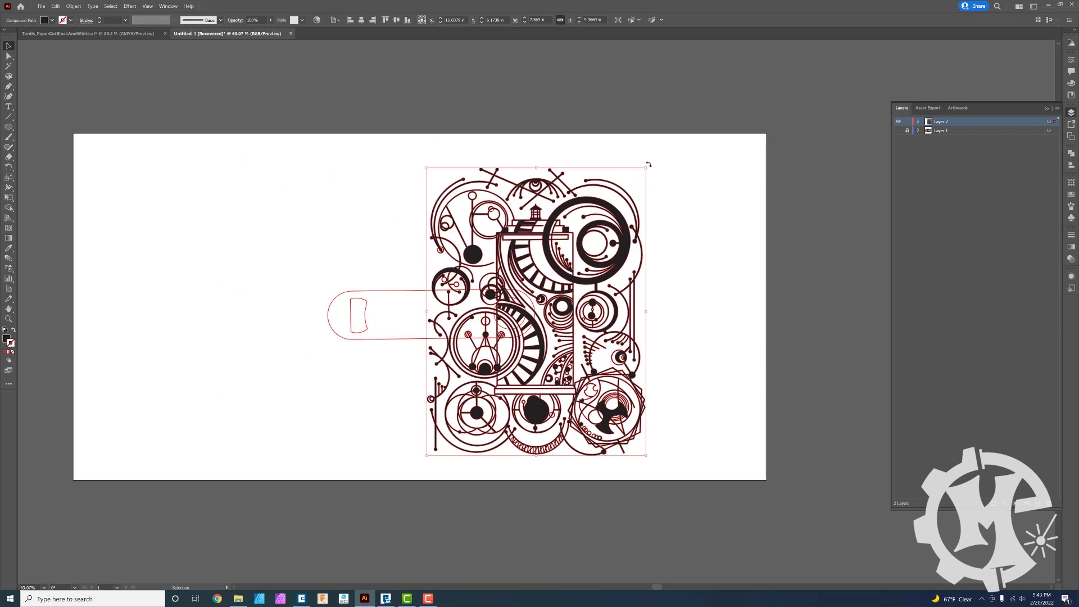
Step: Rotate the artwork 90° counter-clockwise, move it onto the opener, enlarge to about 7.49 × 5.69 in
drag(585, 145, 330, 241)
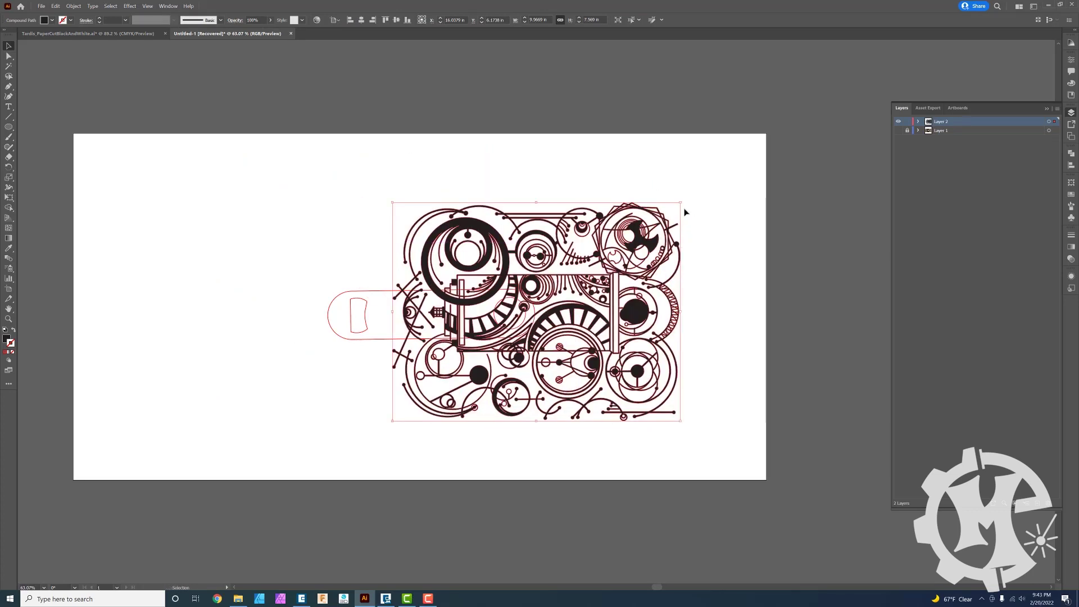
drag(682, 203, 551, 301)
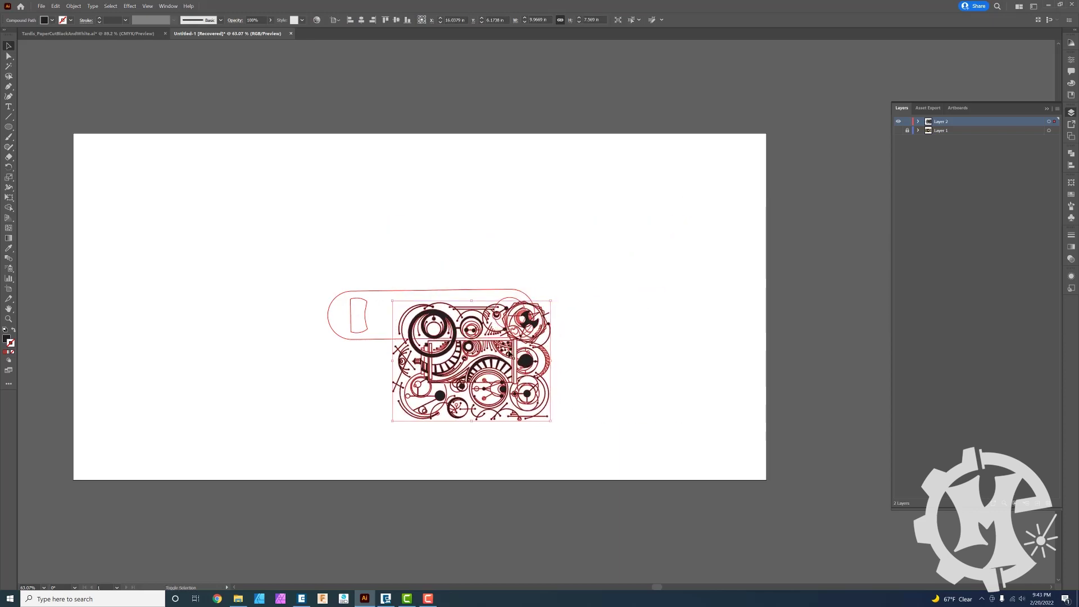
click(390, 349)
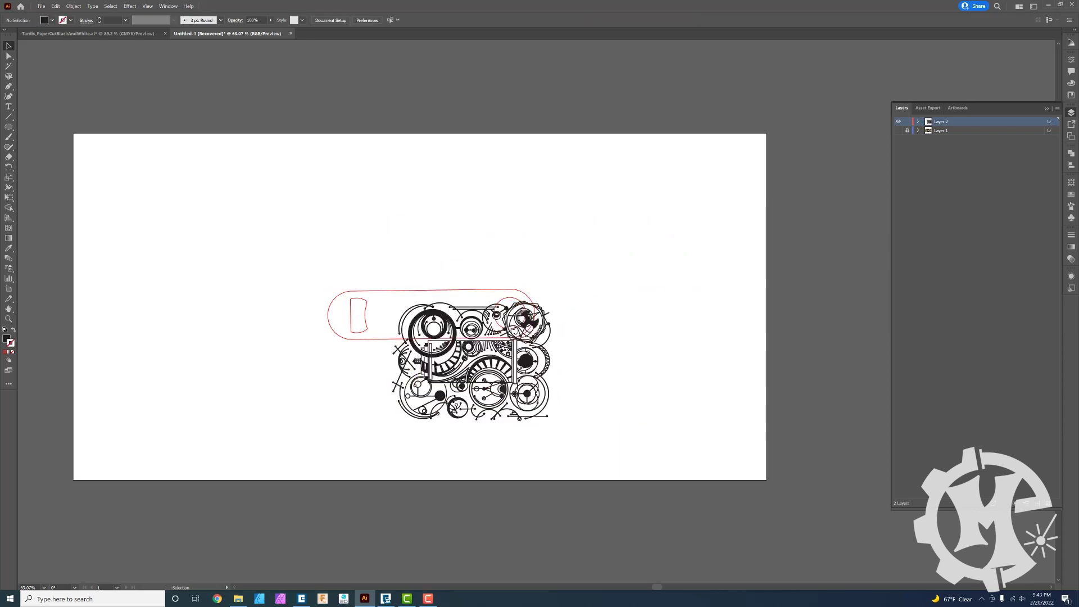
drag(442, 355, 372, 306)
drag(481, 311, 541, 311)
scroll(471, 315, up, 4)
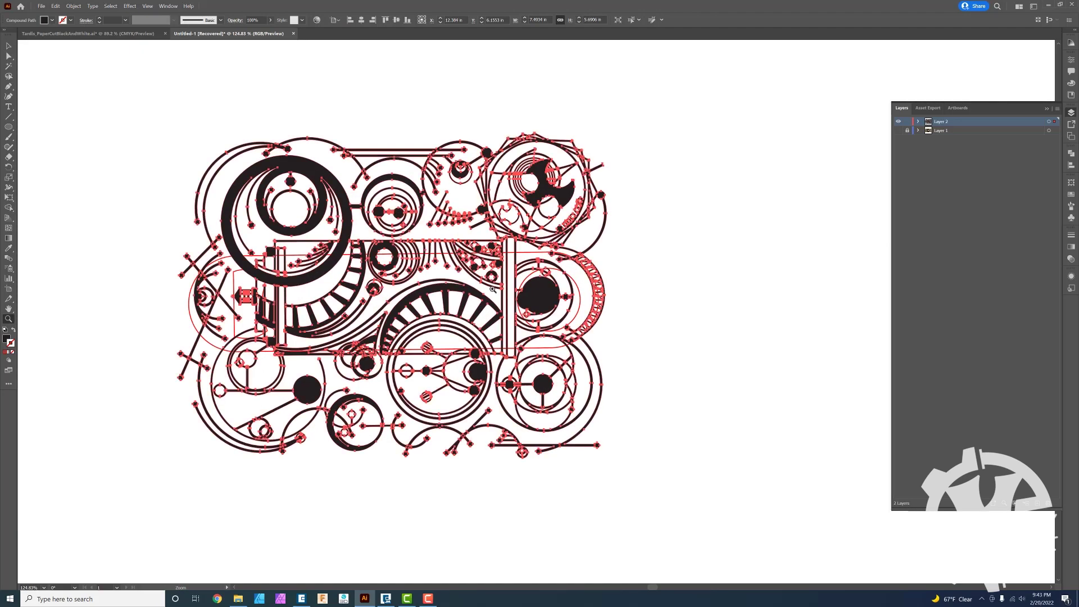
Step: Send the gear artwork to the back, behind the opener outline
drag(342, 220, 341, 246)
right_click(339, 221)
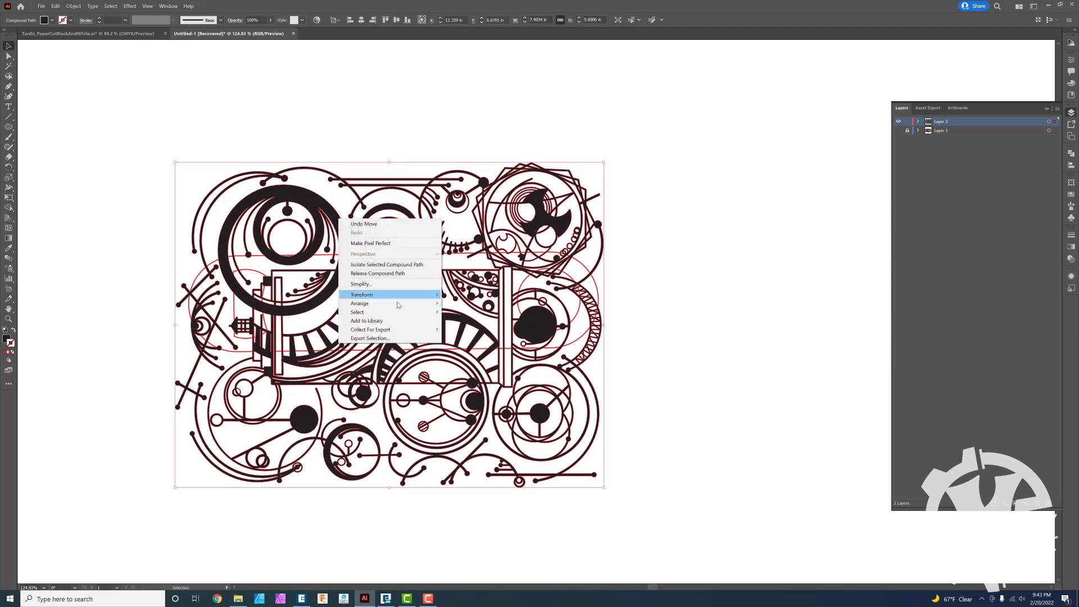
mouse_move(404, 304)
click(469, 329)
click(662, 240)
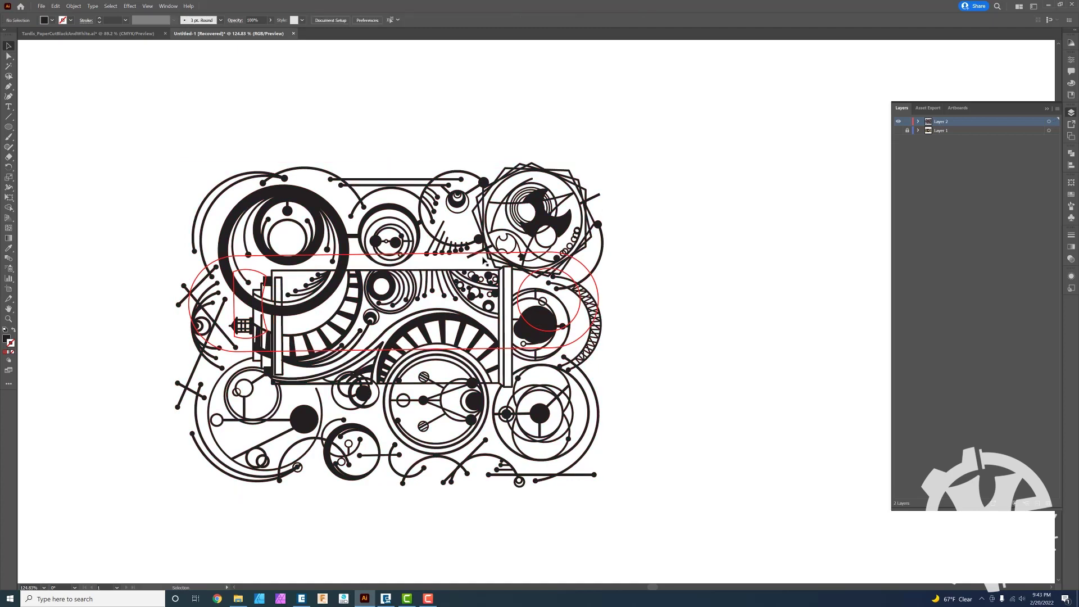
Step: Position the gear artwork so the outline crosses its lower section, right ends meeting
key(z)
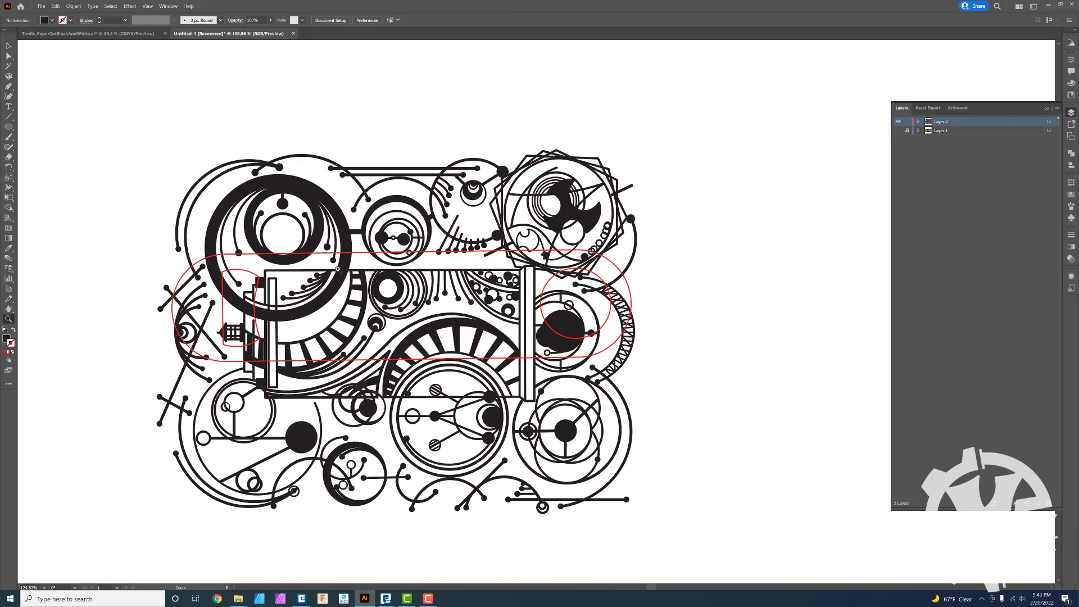
drag(330, 268, 332, 173)
key(v)
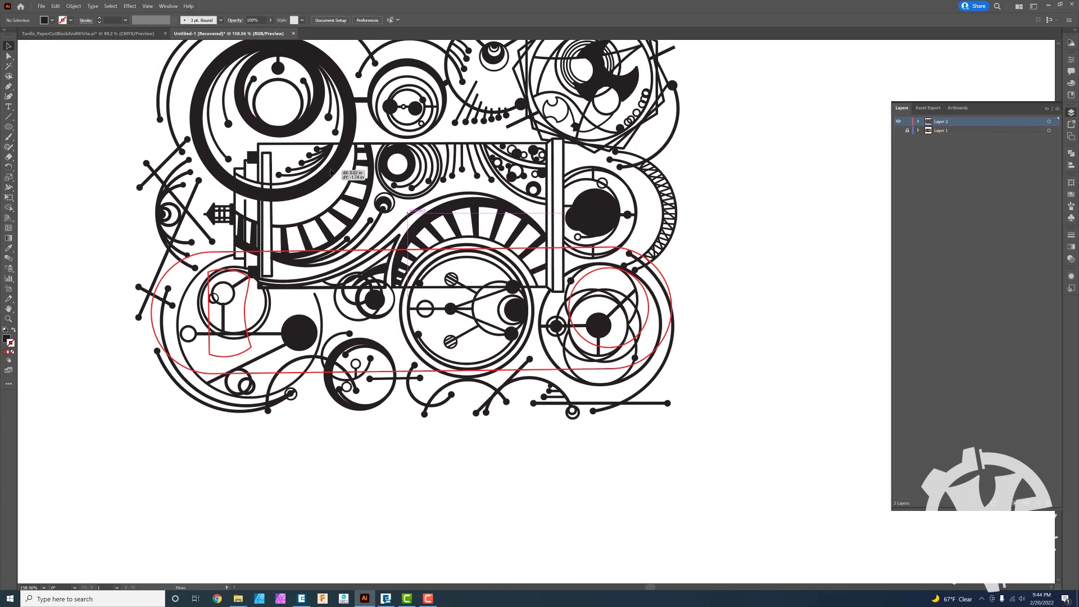
drag(332, 173, 331, 173)
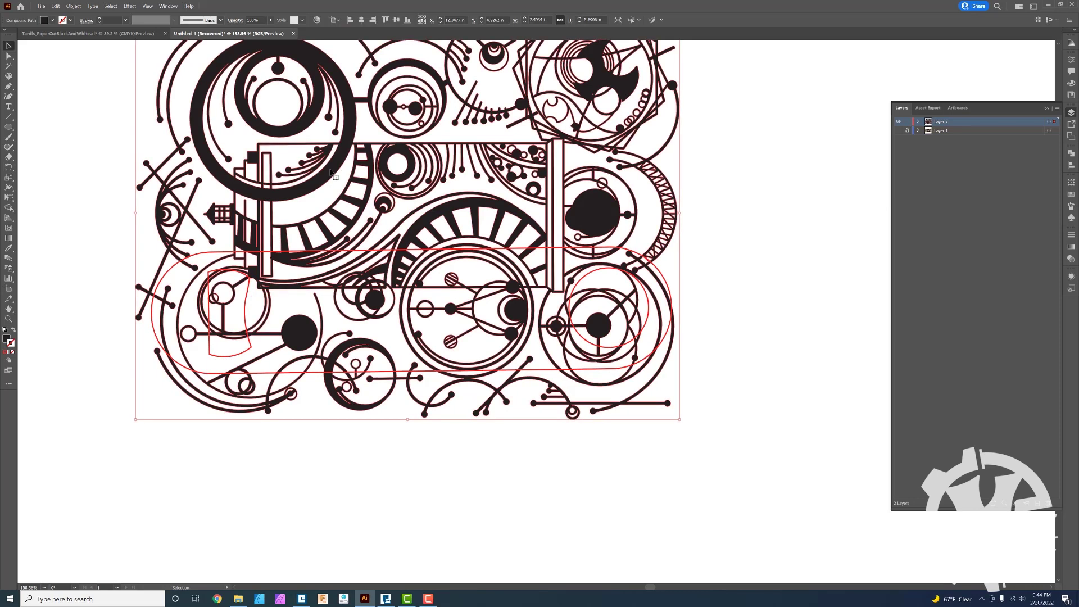
drag(370, 198, 358, 429)
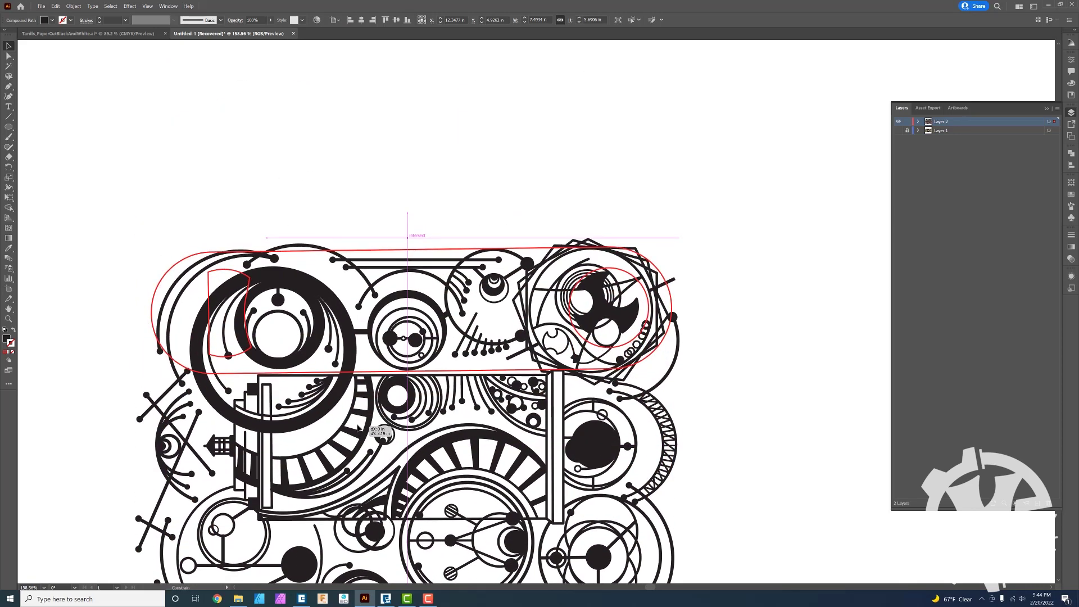
drag(359, 428, 365, 185)
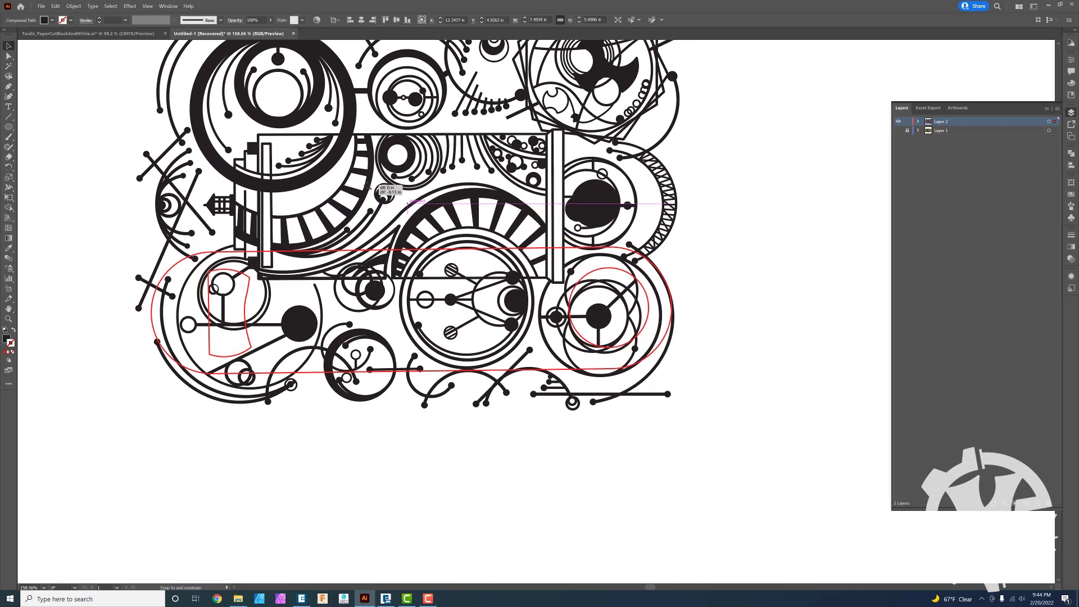
drag(366, 186, 330, 191)
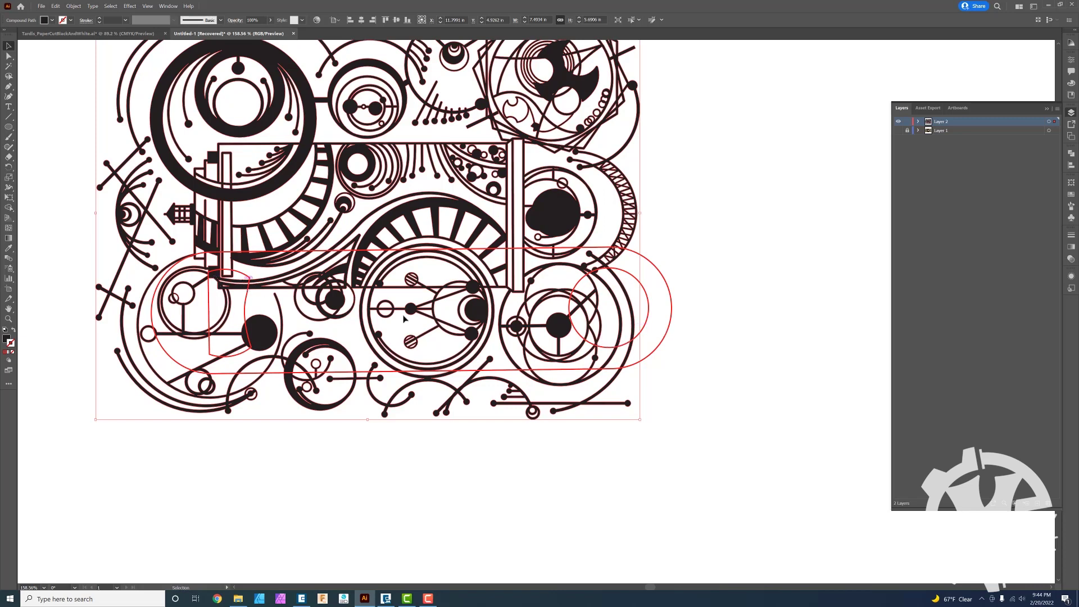
drag(409, 308, 441, 309)
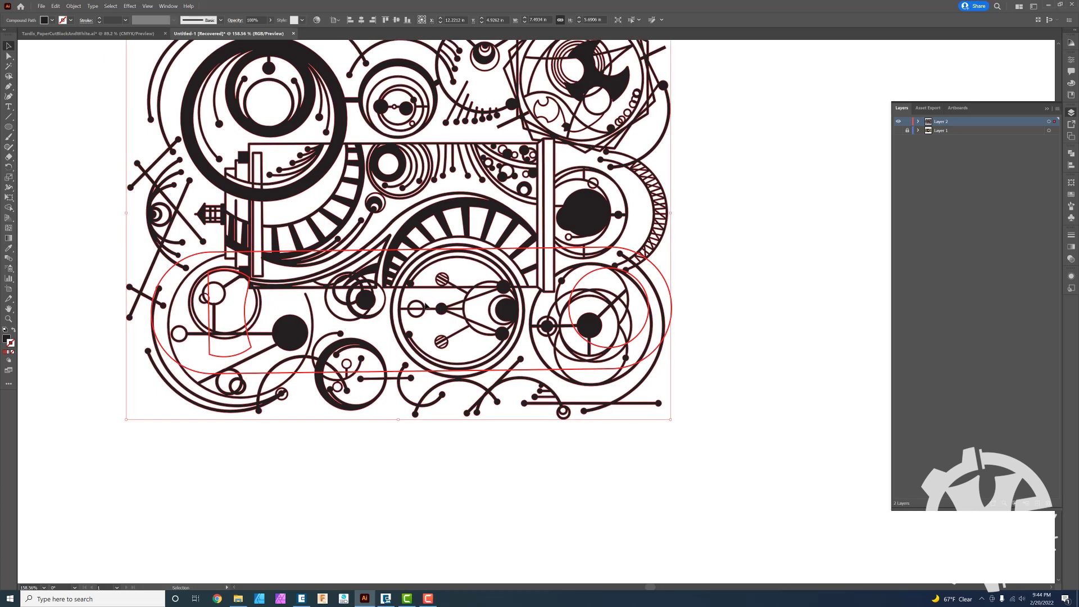
Step: Fill the slot and circle cutouts with solid red and no stroke, then select both
click(246, 300)
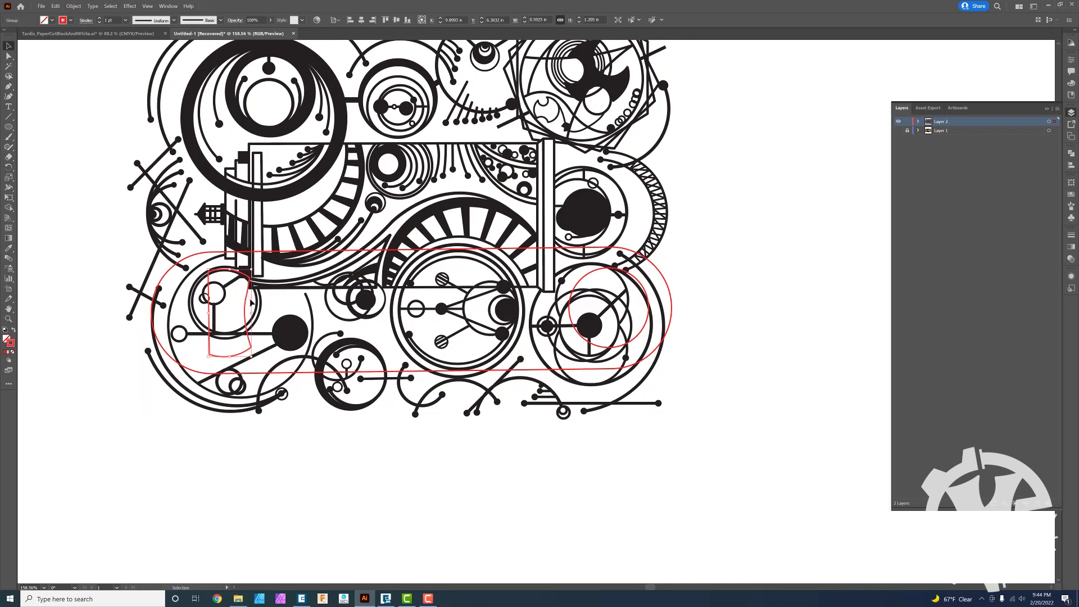
click(14, 329)
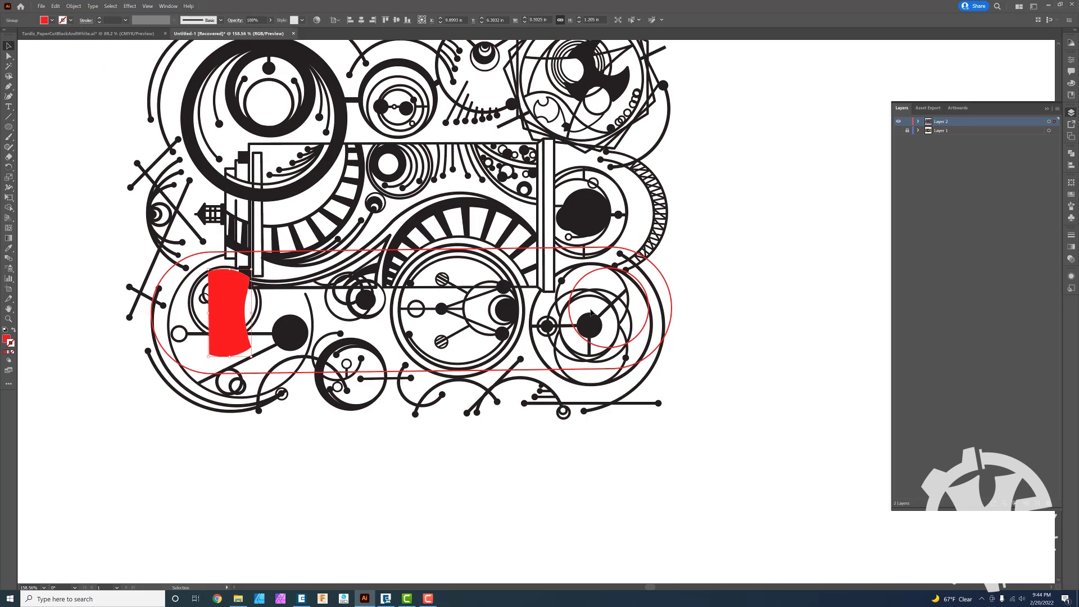
key(ctrl+z)
click(241, 303)
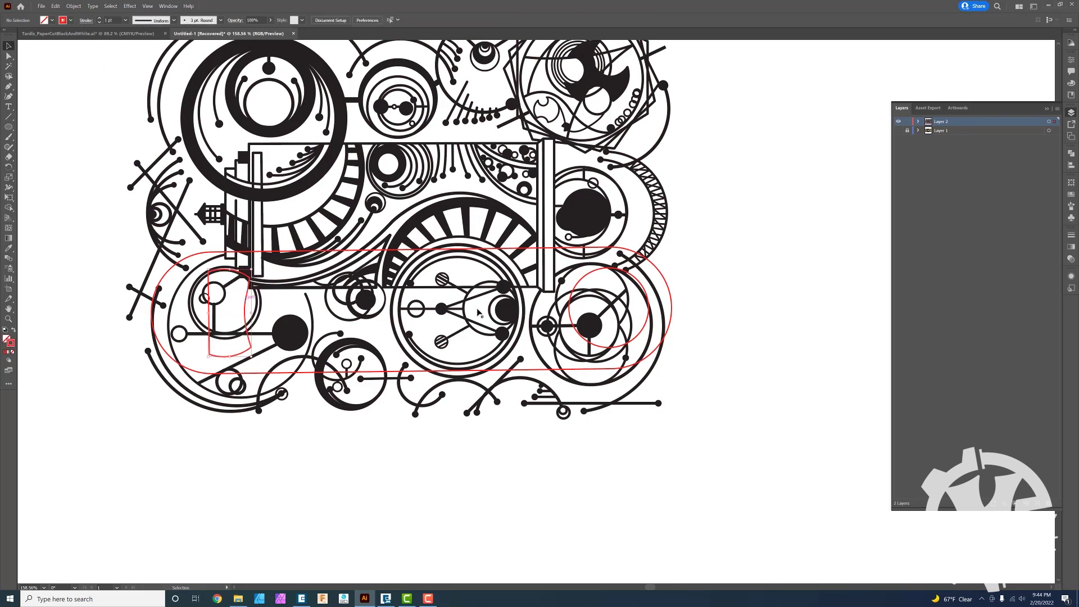
shift+click(580, 279)
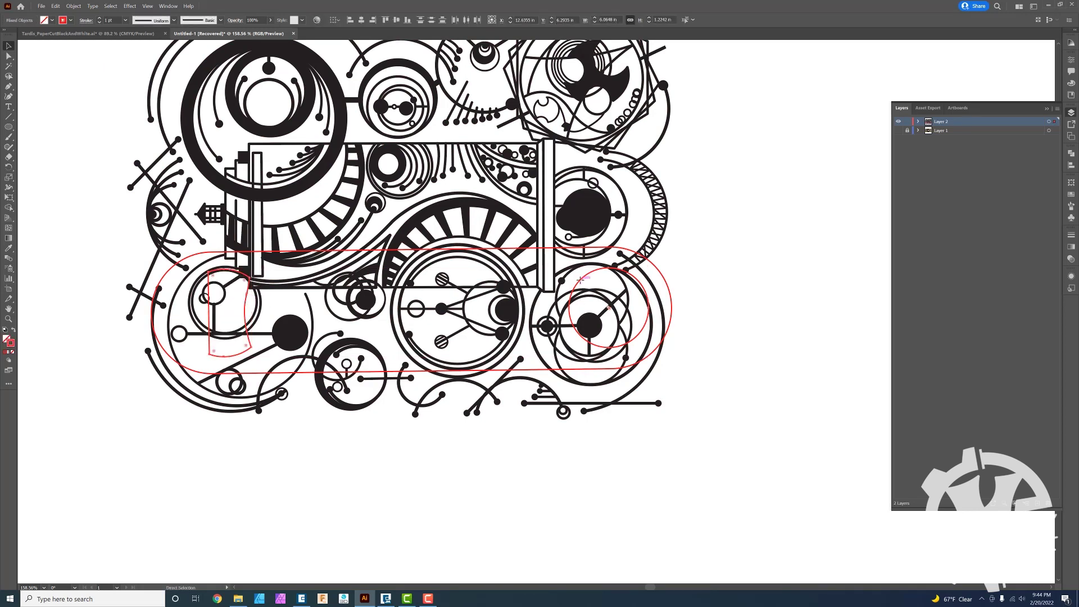
key(v)
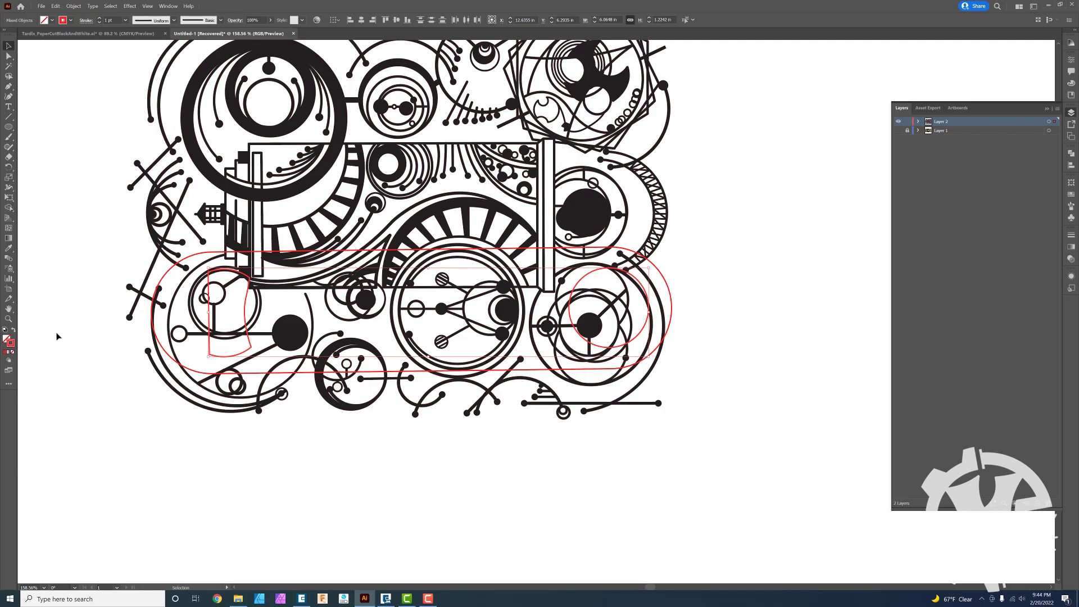
click(13, 331)
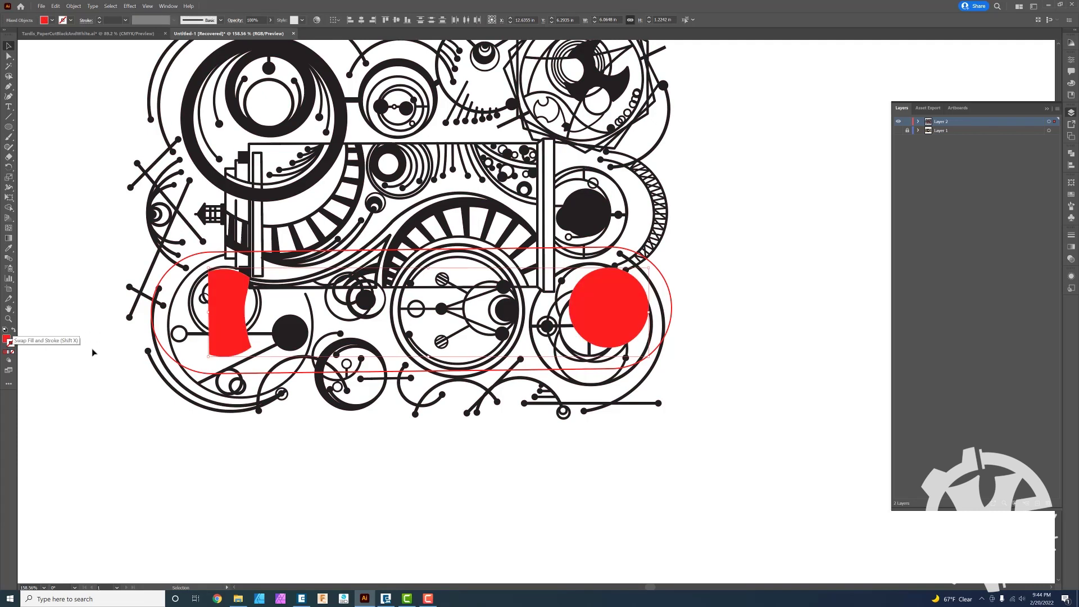
click(212, 436)
drag(573, 241, 268, 504)
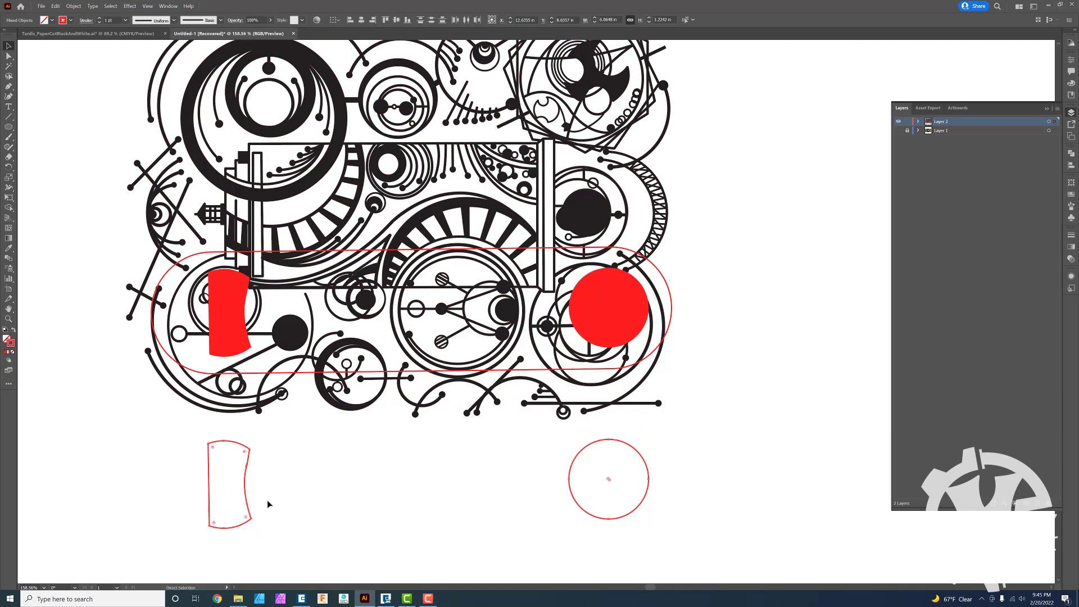
Step: Subtract the red slot from the gear artwork with Pathfinder Minus Front
key(Escape)
click(268, 504)
click(219, 313)
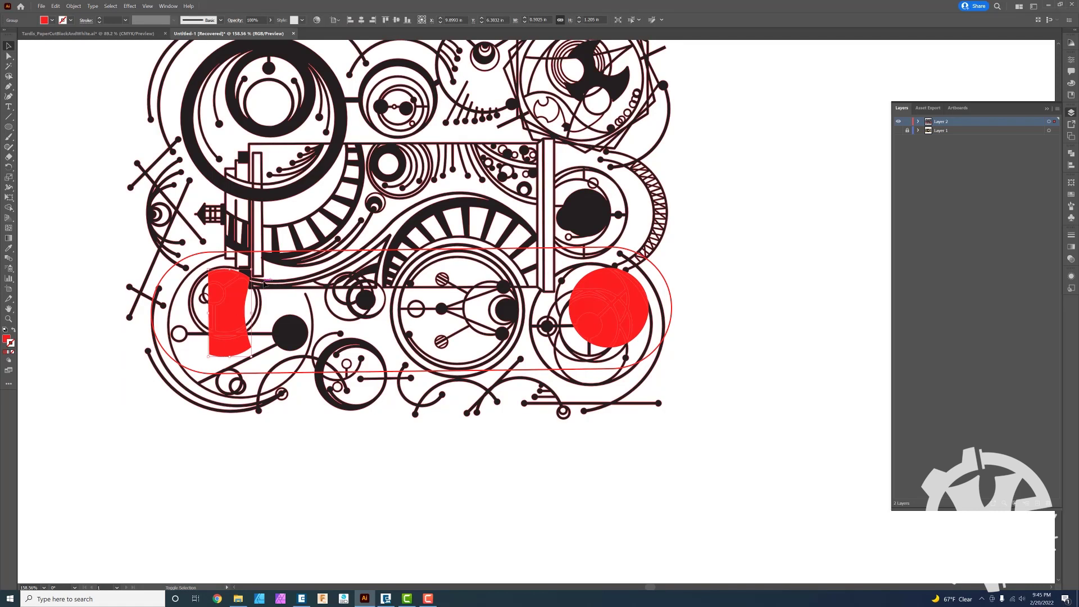
key(ctrl+a)
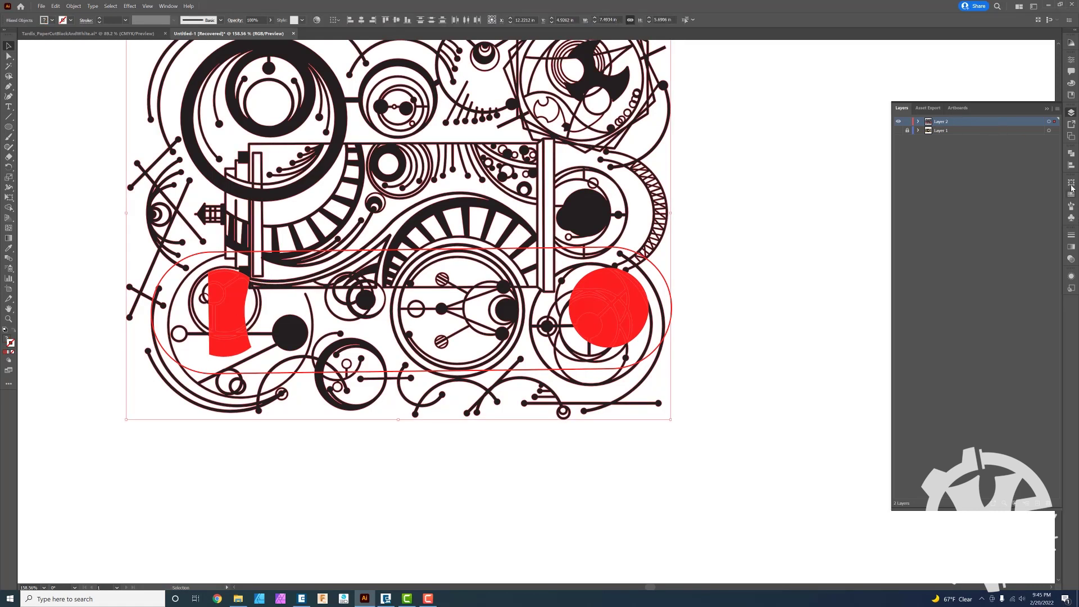
click(1072, 153)
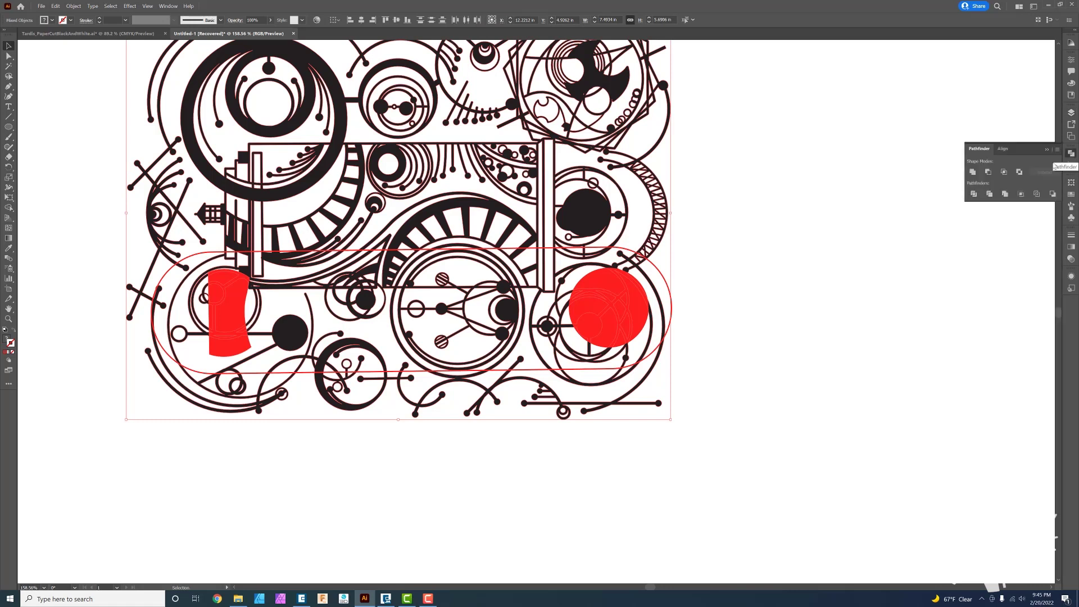
click(988, 175)
click(756, 260)
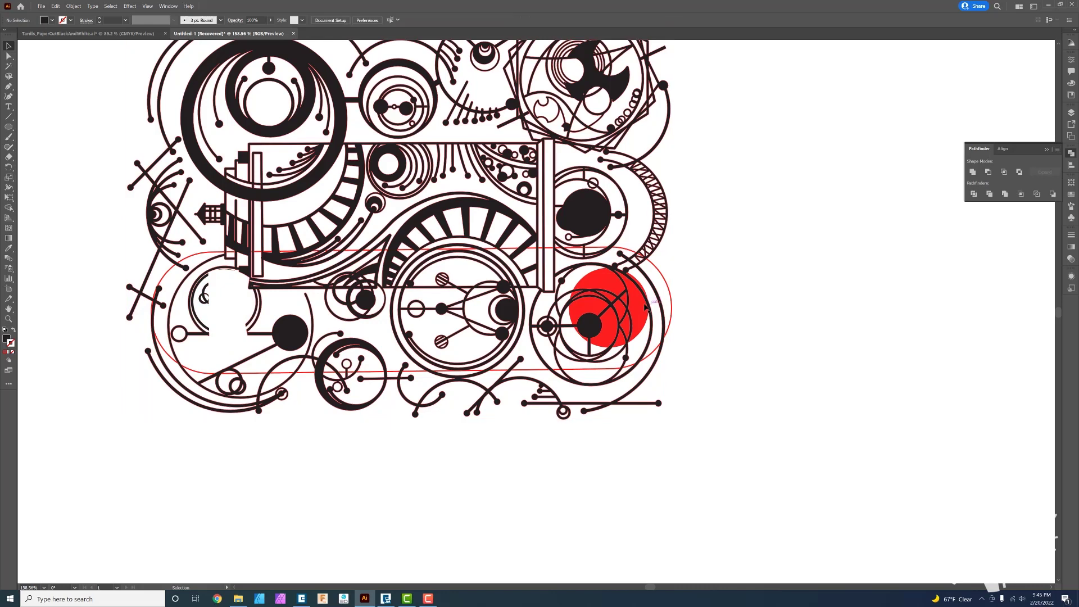
Step: Bring the red circle to the front and punch it out of the gear artwork
click(645, 305)
right_click(639, 306)
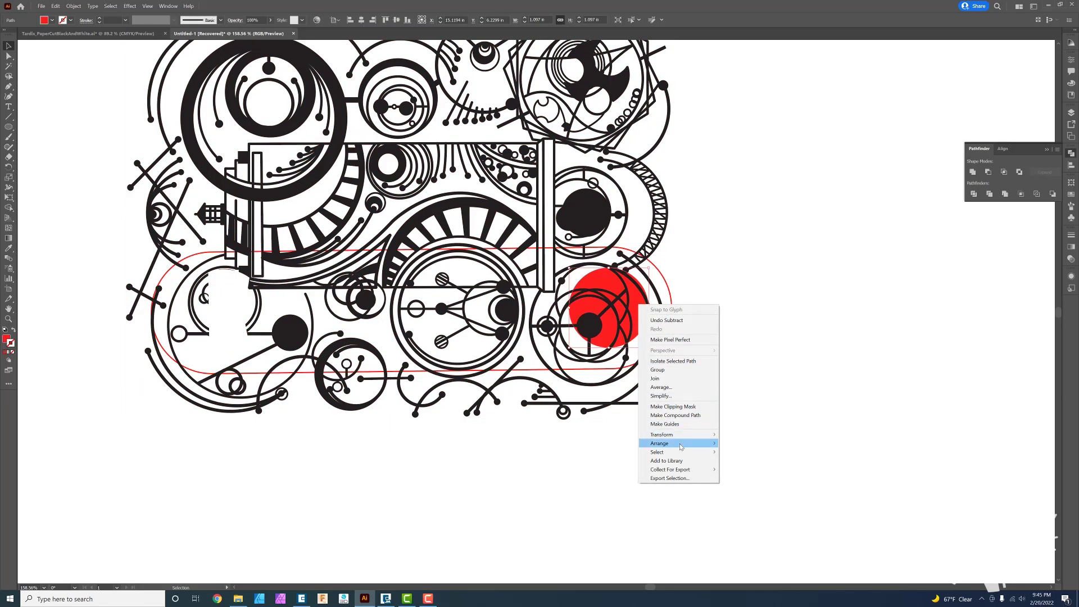
mouse_move(681, 447)
click(741, 443)
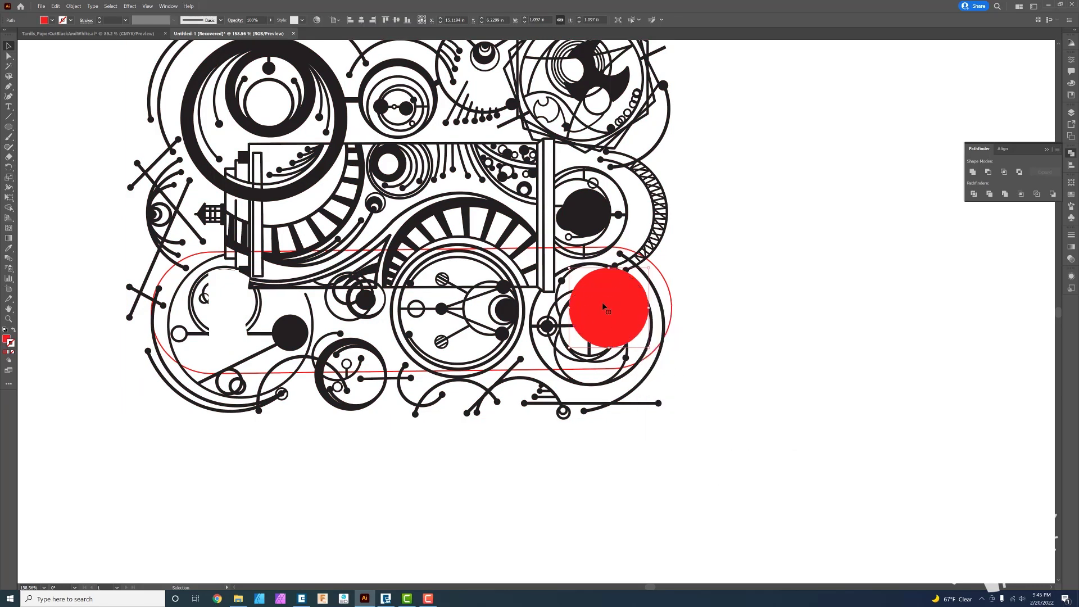
shift+click(665, 235)
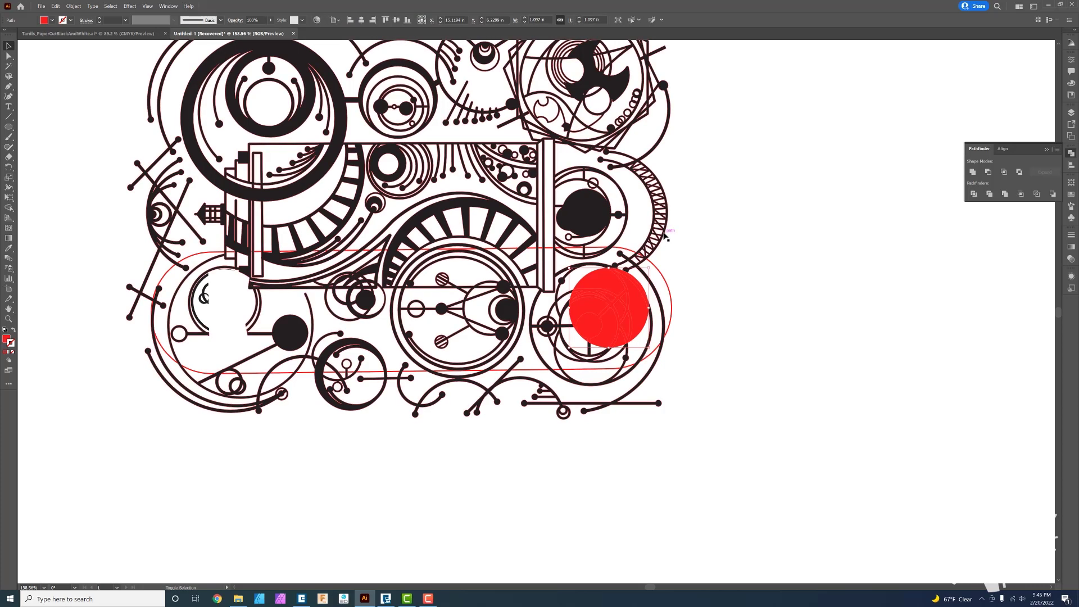
click(989, 172)
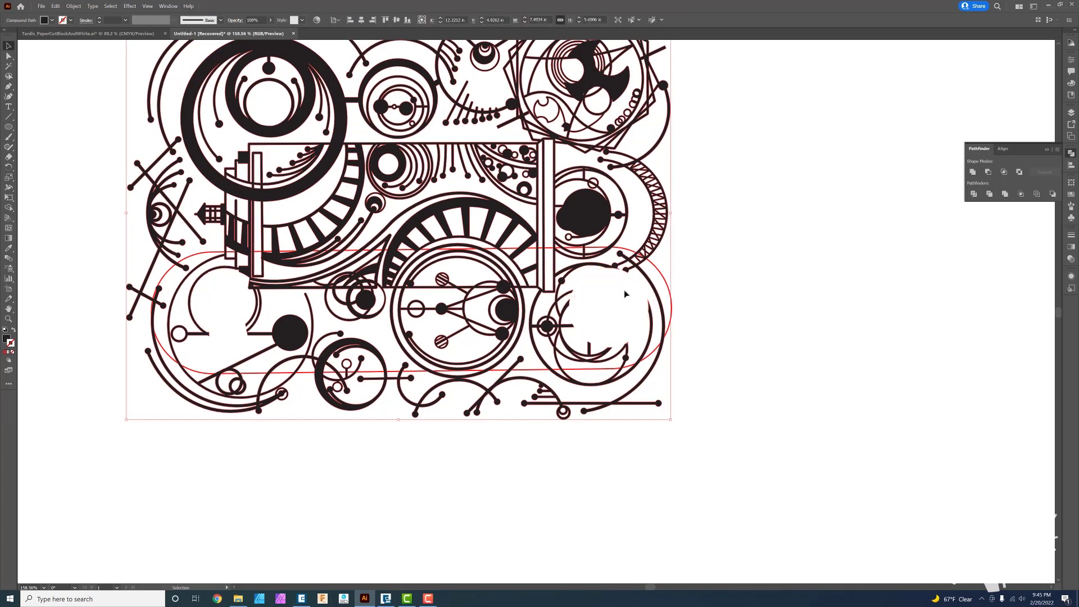
click(717, 254)
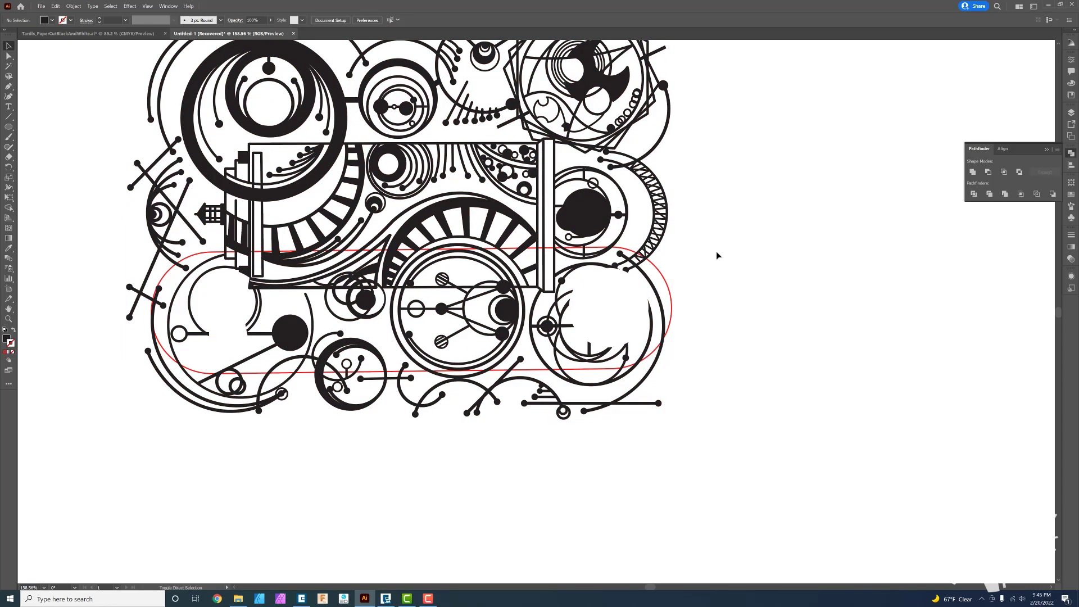
Step: Bring the red pill-shaped opener outline in front of all the artwork
key(ctrl+f)
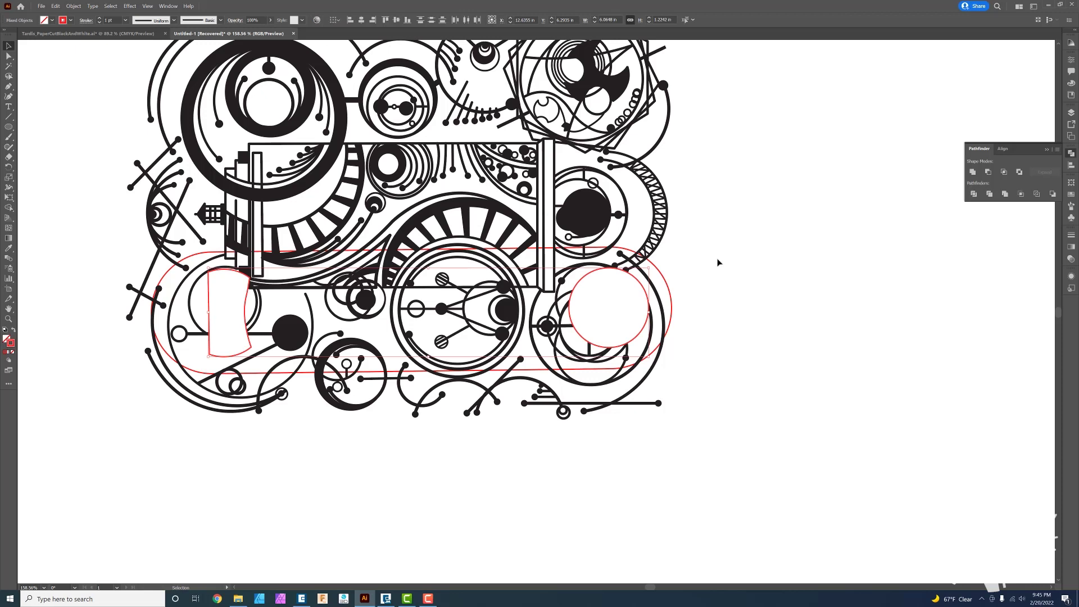
click(660, 271)
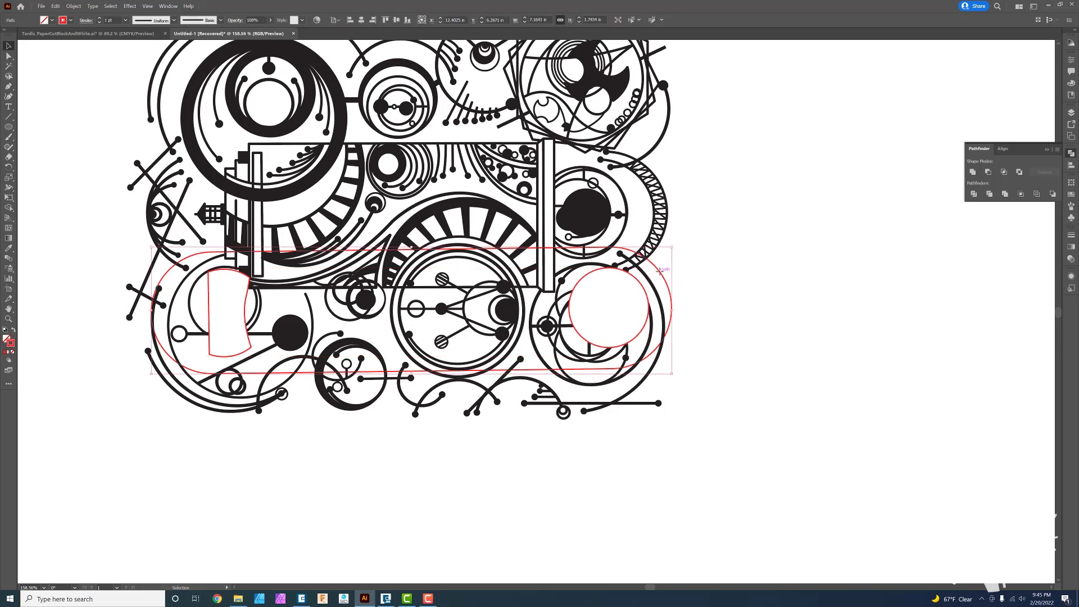
key(a)
key(v)
right_click(662, 275)
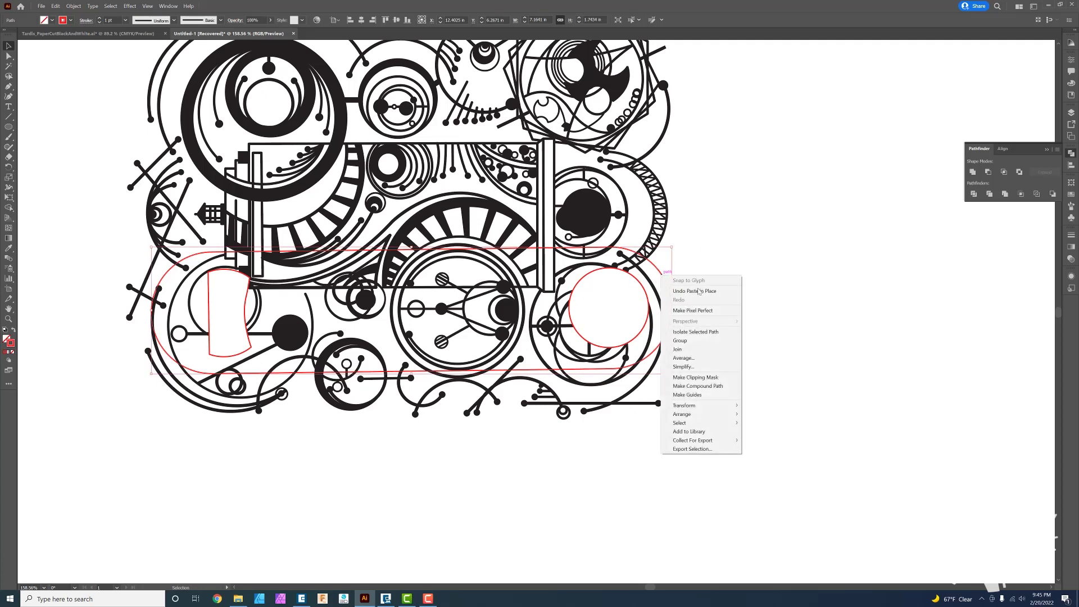
mouse_move(674, 414)
click(759, 416)
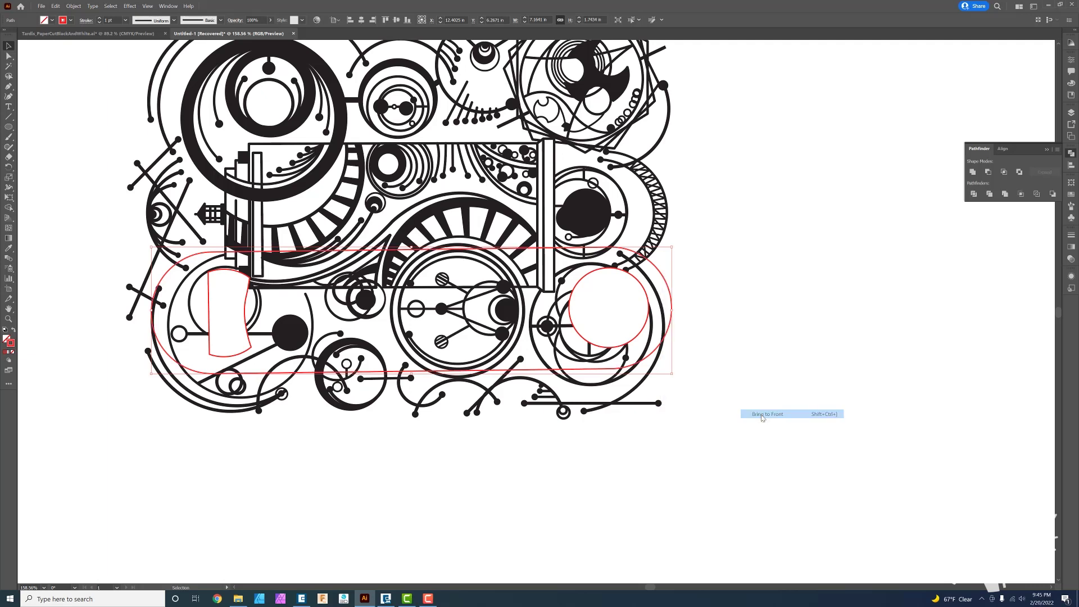
Step: Clip all the gear artwork to the opener outline with Make Clipping Mask
key(ctrl+a)
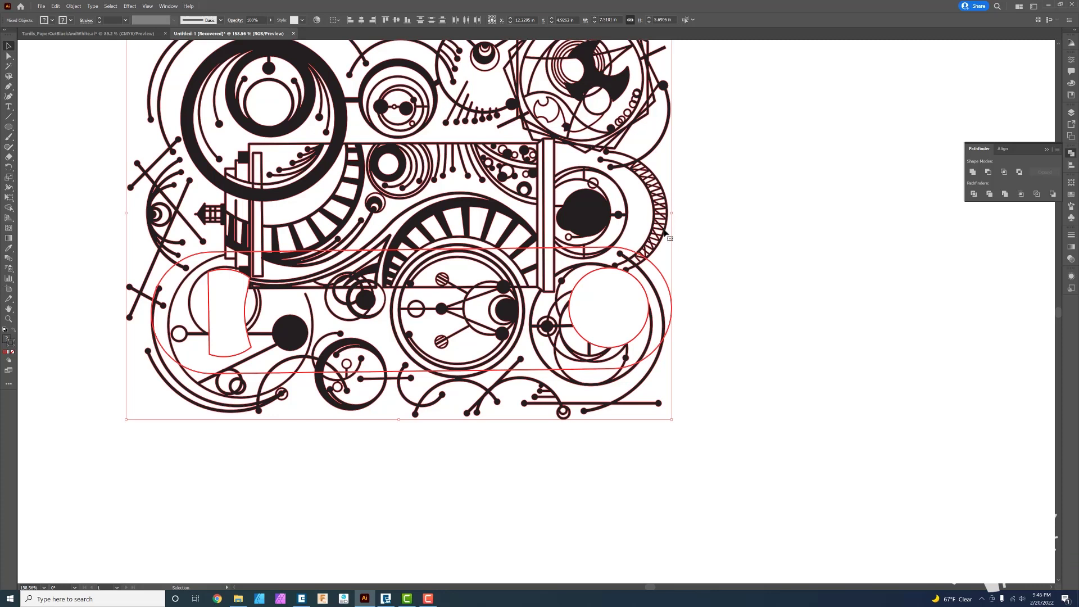
right_click(665, 232)
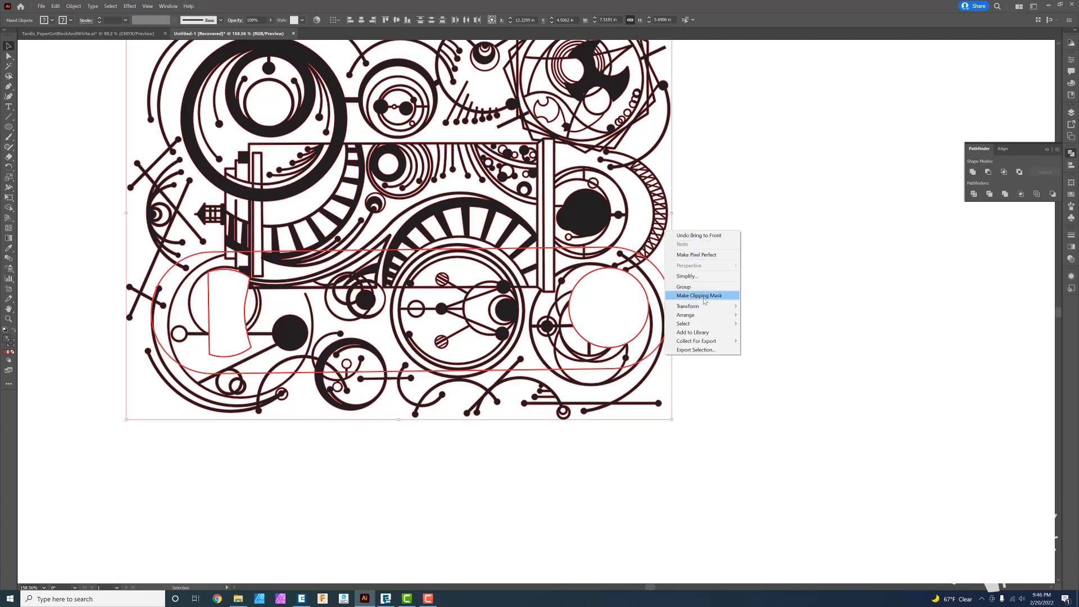
click(699, 295)
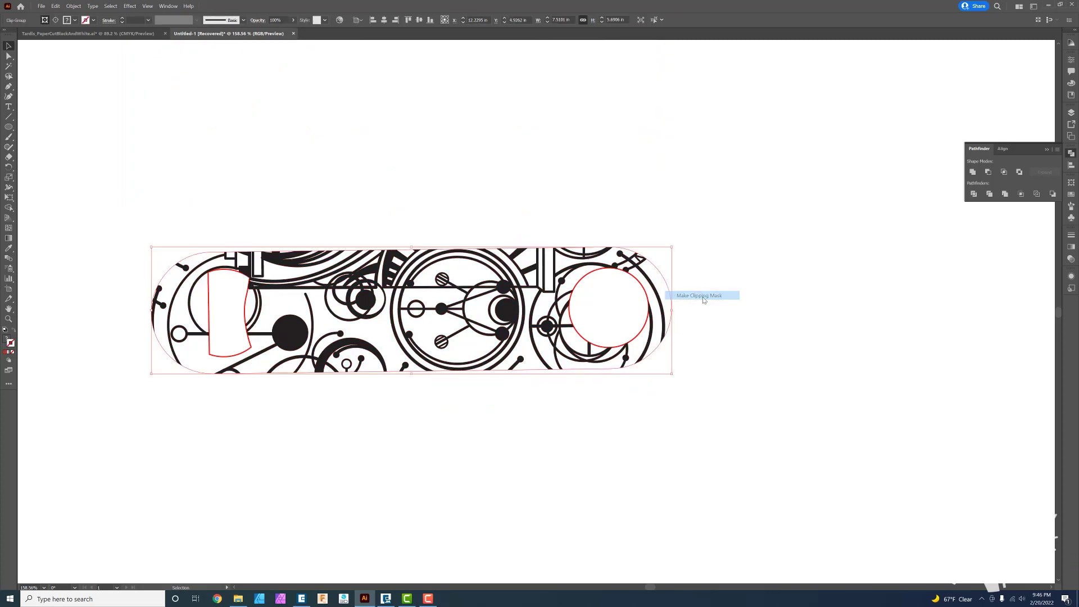
click(612, 212)
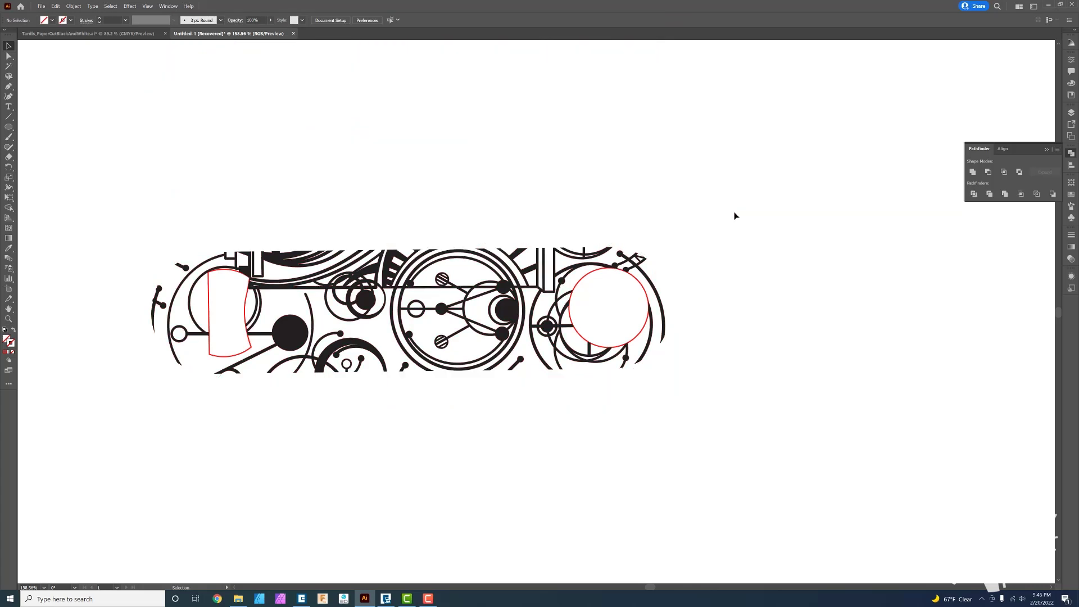
click(669, 292)
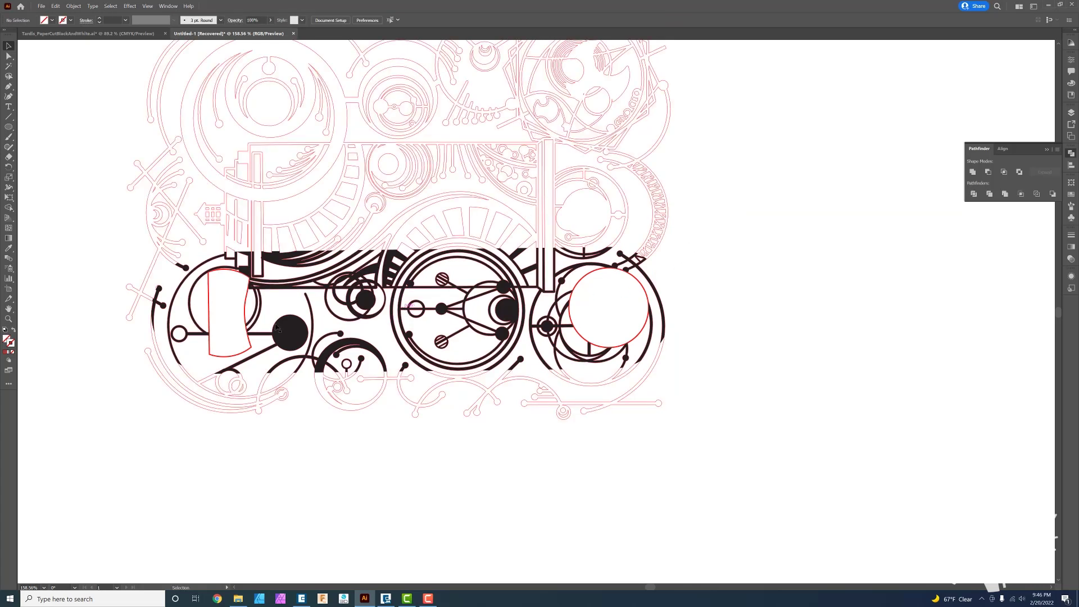
Step: Print the artwork to the Epilog Engraver's dashboard
click(520, 475)
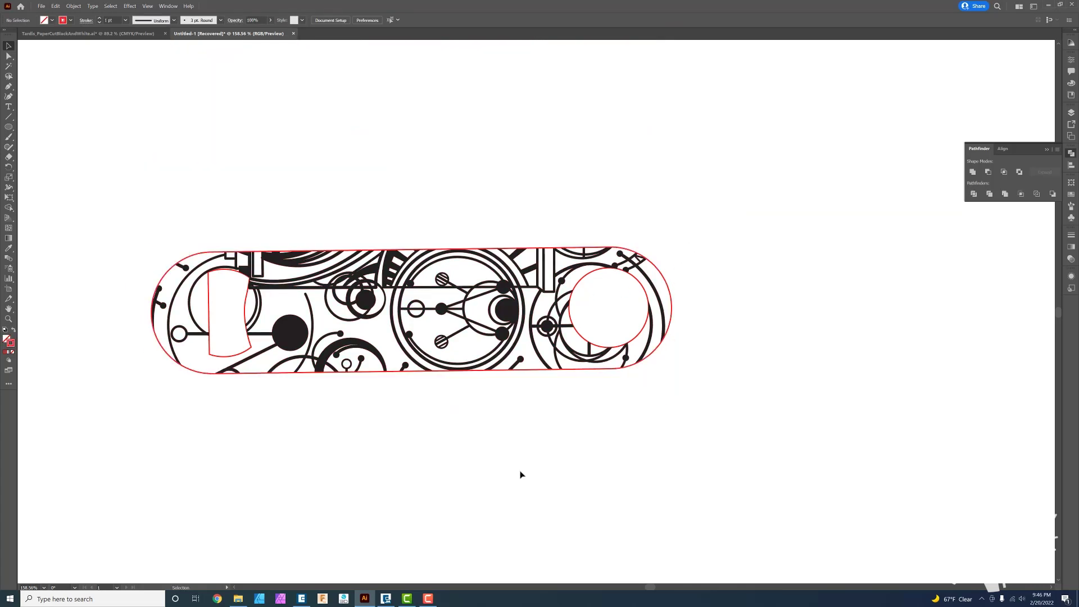
key(ctrl+p)
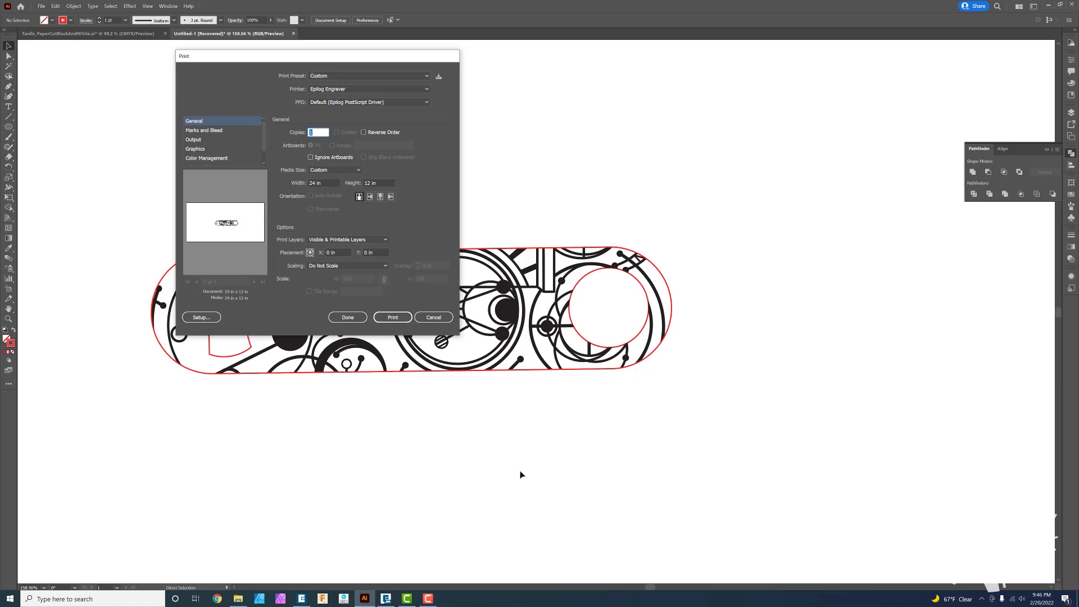
key(Return)
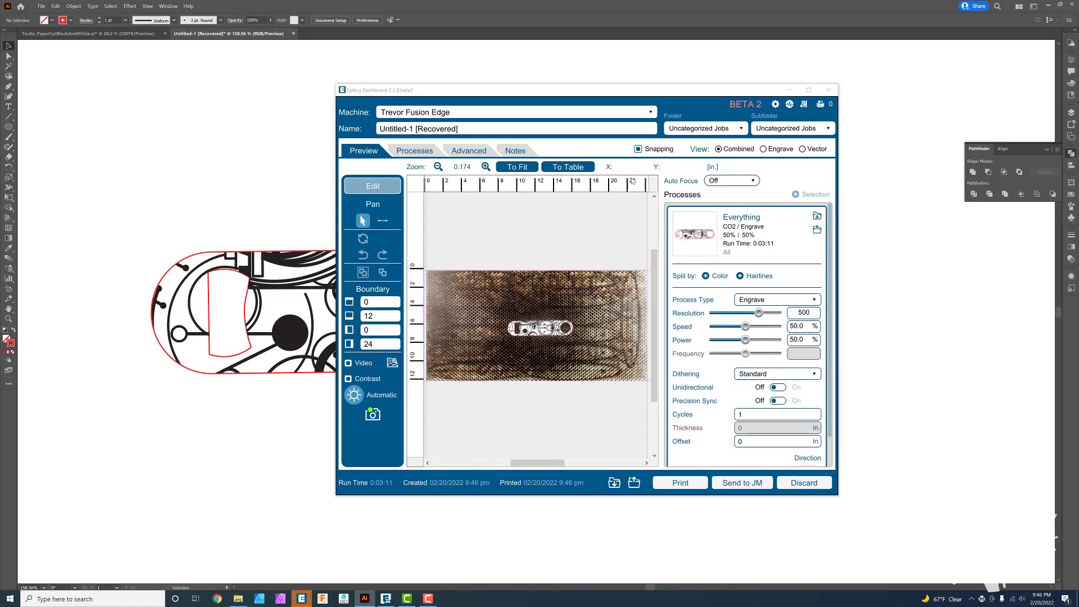
Step: Import the St. Steel w/ CerMark Engraving material preset (30% speed, 100% power)
scroll(541, 334, up, 2)
scroll(541, 332, up, 3)
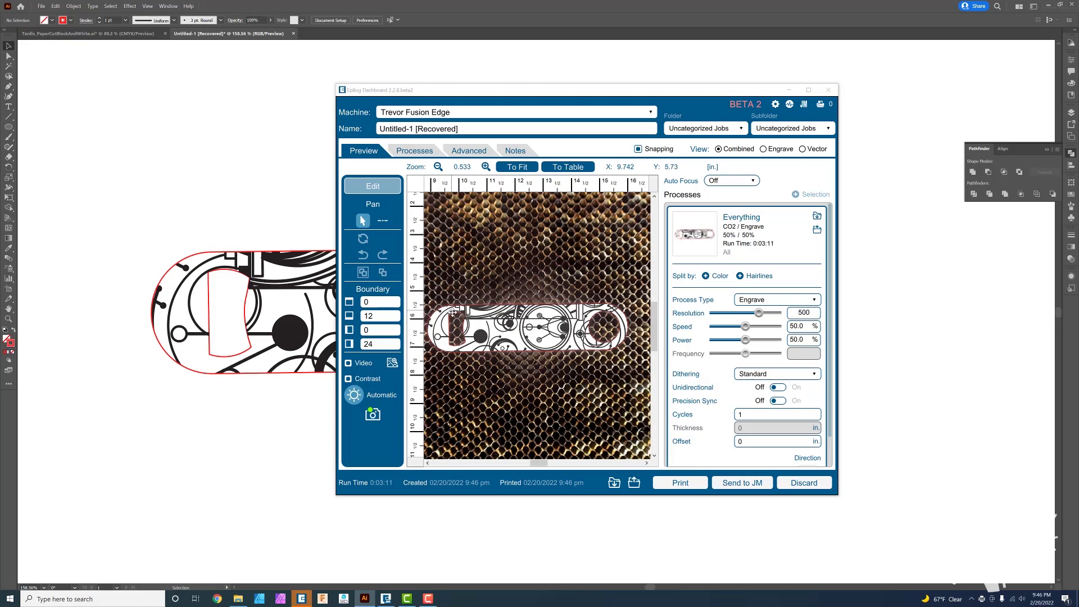
scroll(455, 312, down, 5)
click(817, 216)
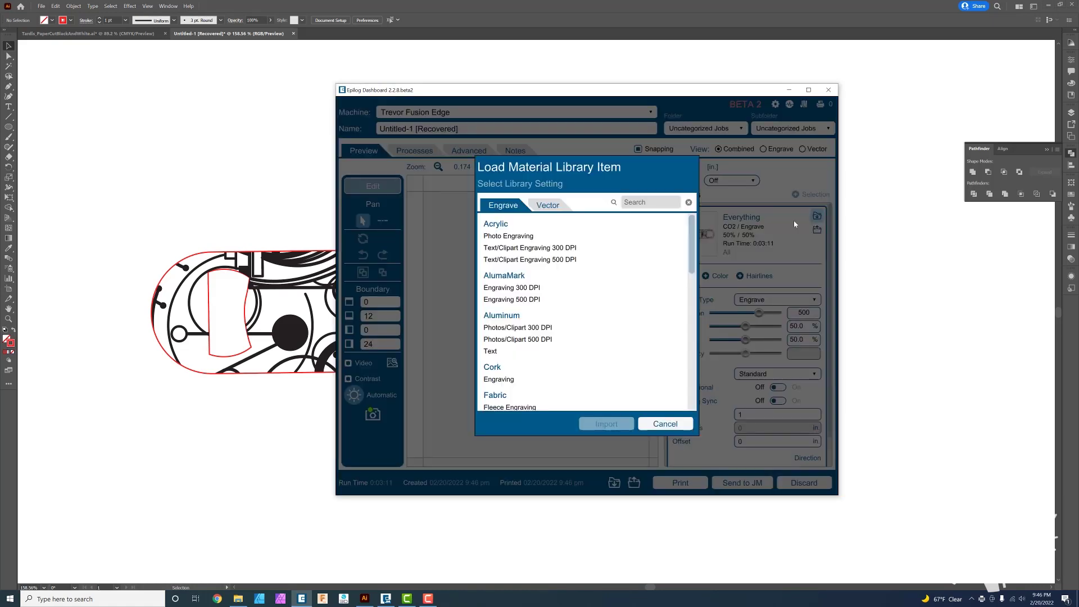
drag(689, 265, 689, 399)
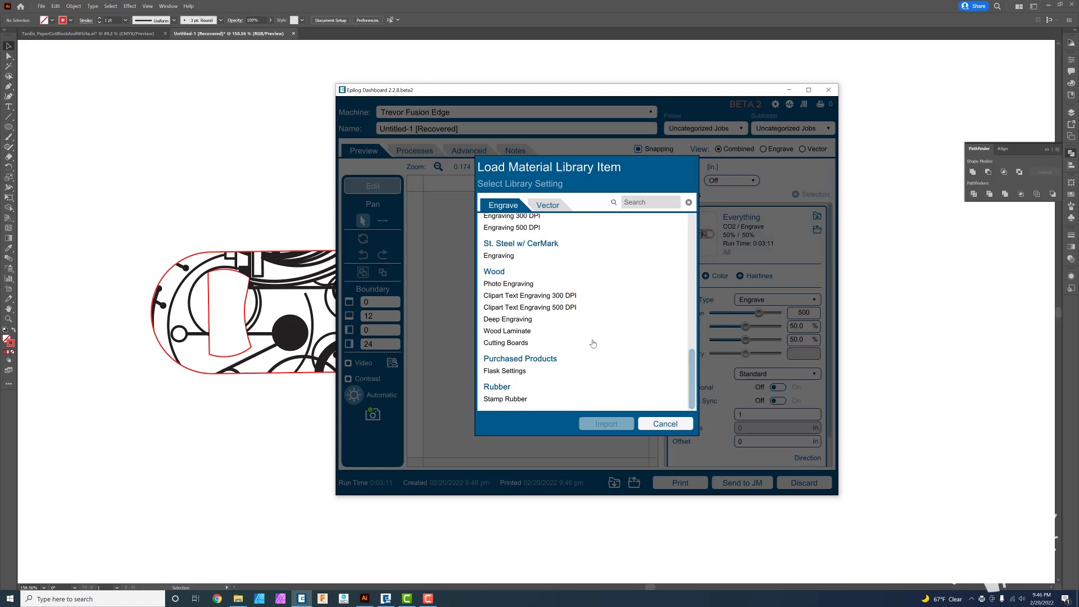
click(525, 256)
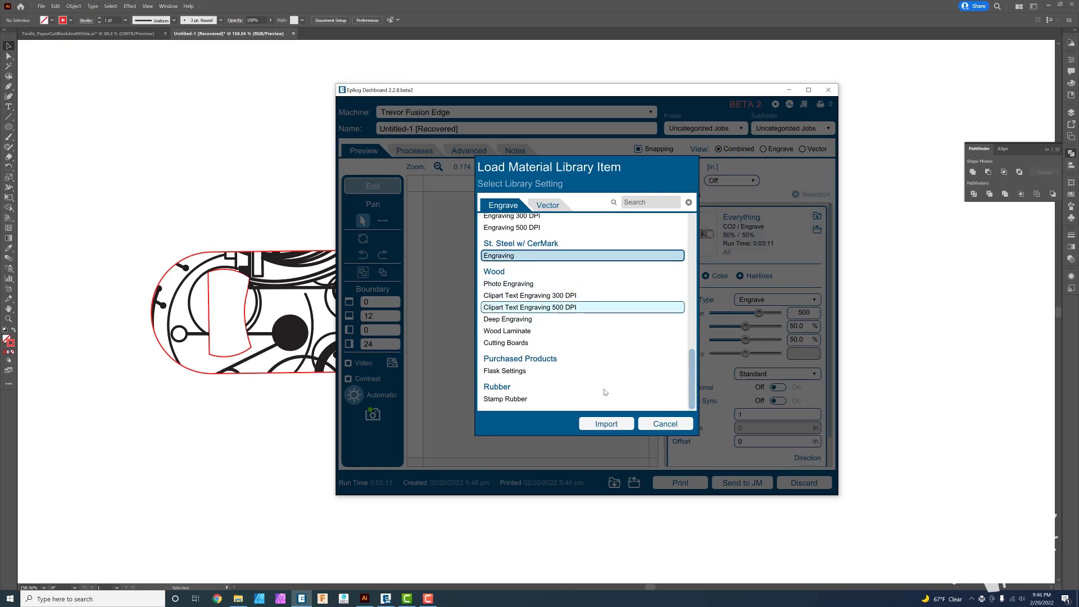
click(603, 425)
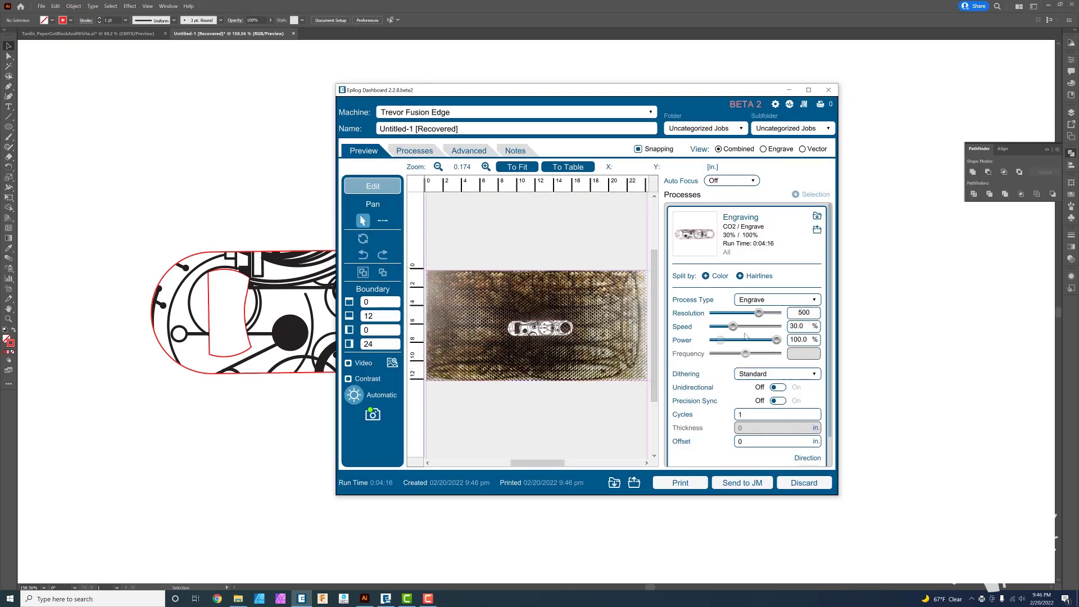
Step: Change the engraving speed to 15% and the dithering to Stucki
double_click(804, 328)
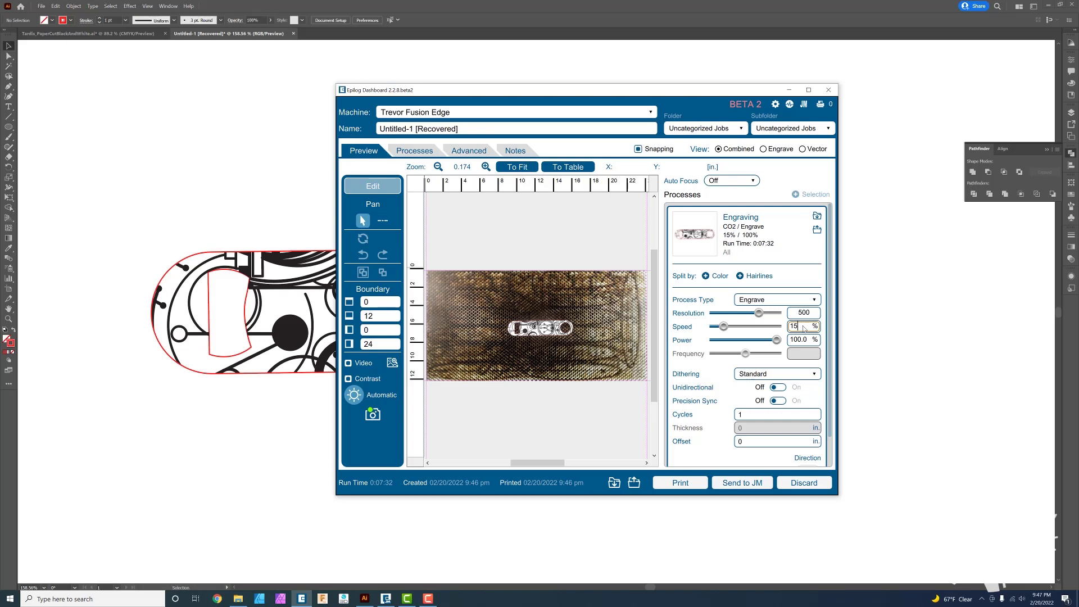
click(789, 374)
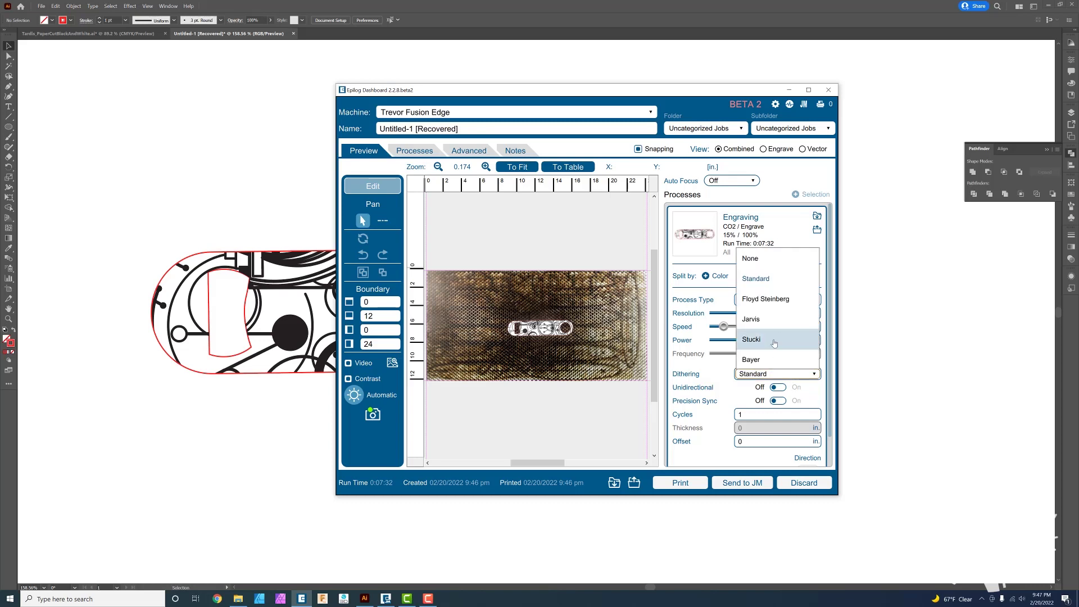
click(774, 341)
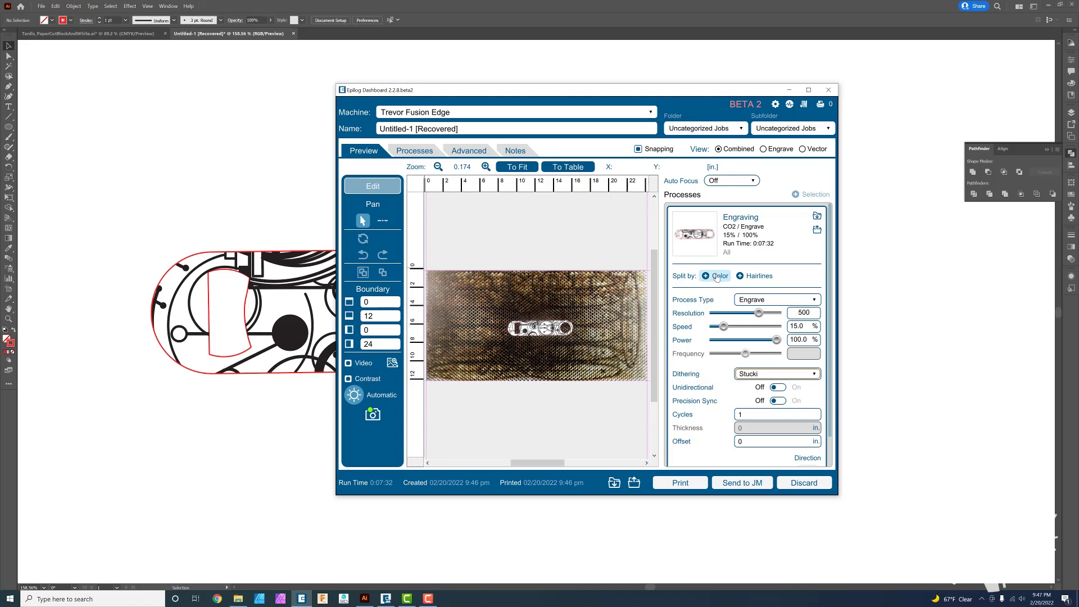
Step: Split the job by Color, set R255-G31-B32 Process Type to Off, and review CMYK Black
click(717, 277)
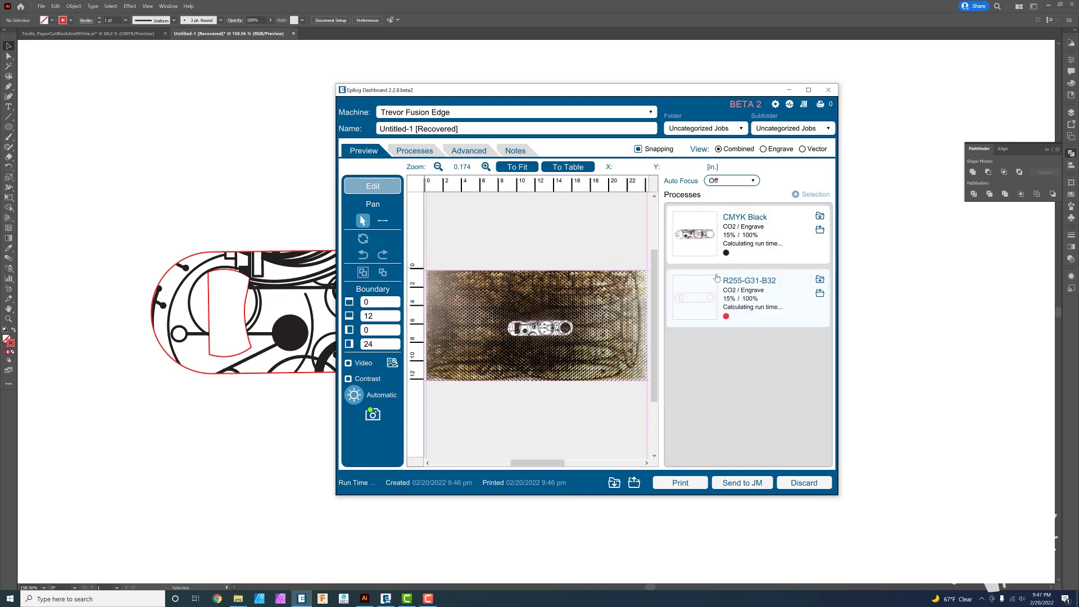
click(772, 285)
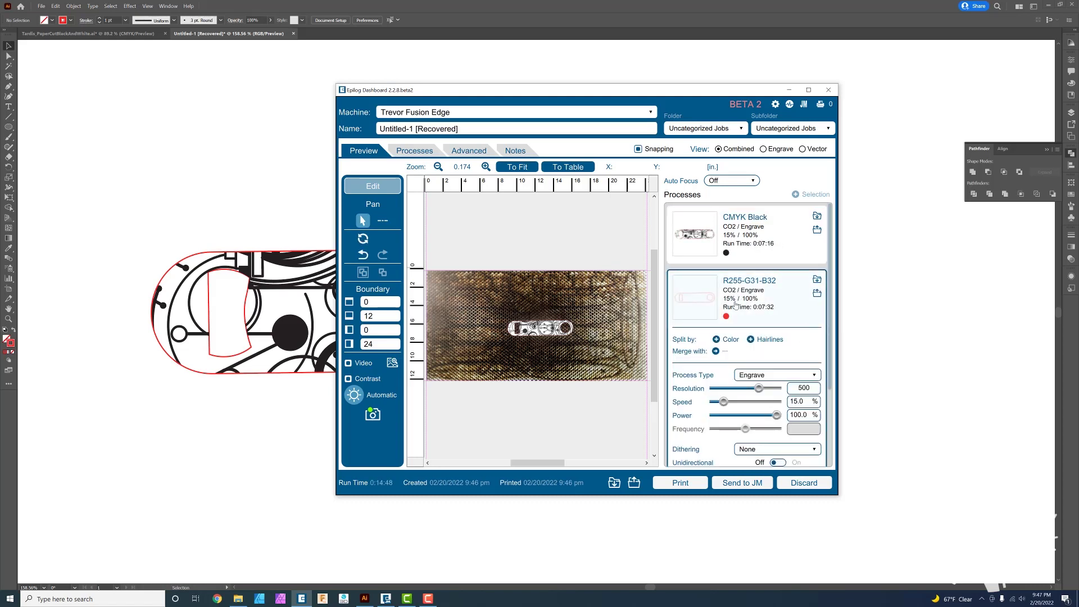
scroll(735, 304, down, 3)
click(766, 308)
click(761, 325)
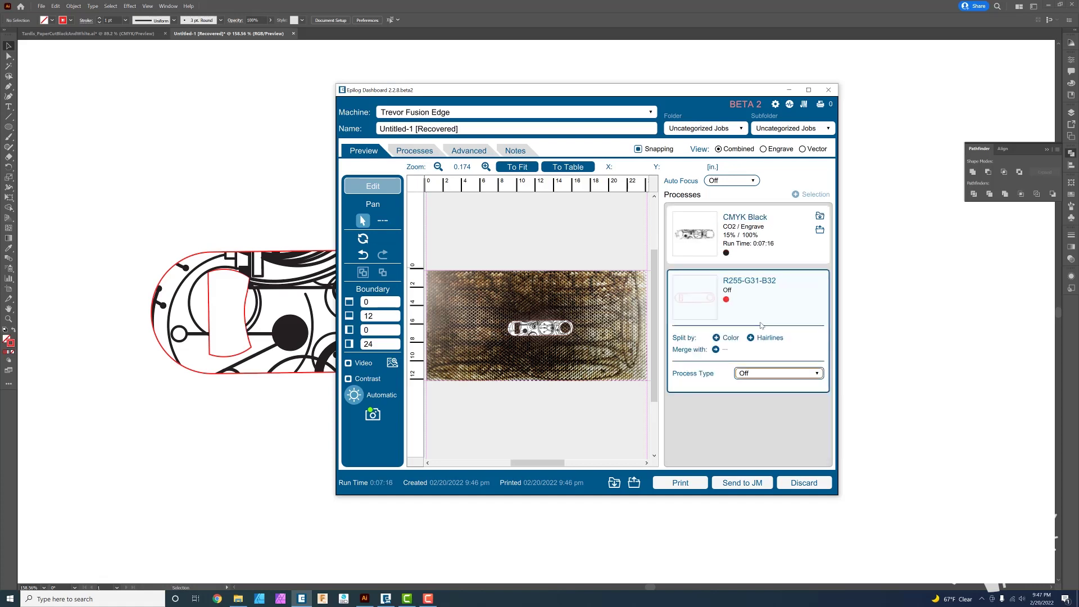
click(767, 233)
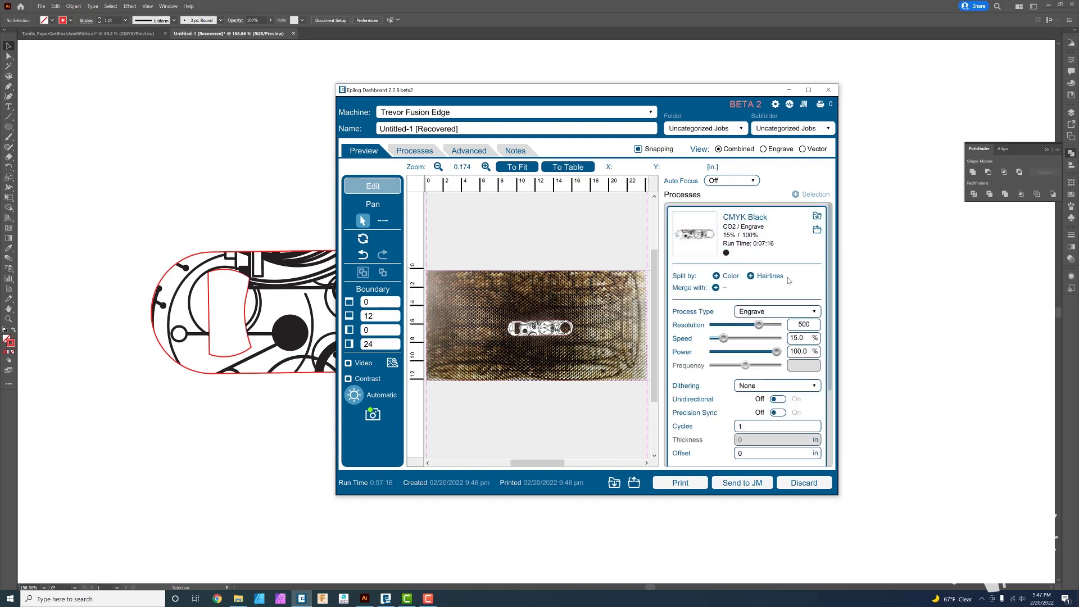
scroll(757, 386, down, 3)
scroll(809, 382, down, 3)
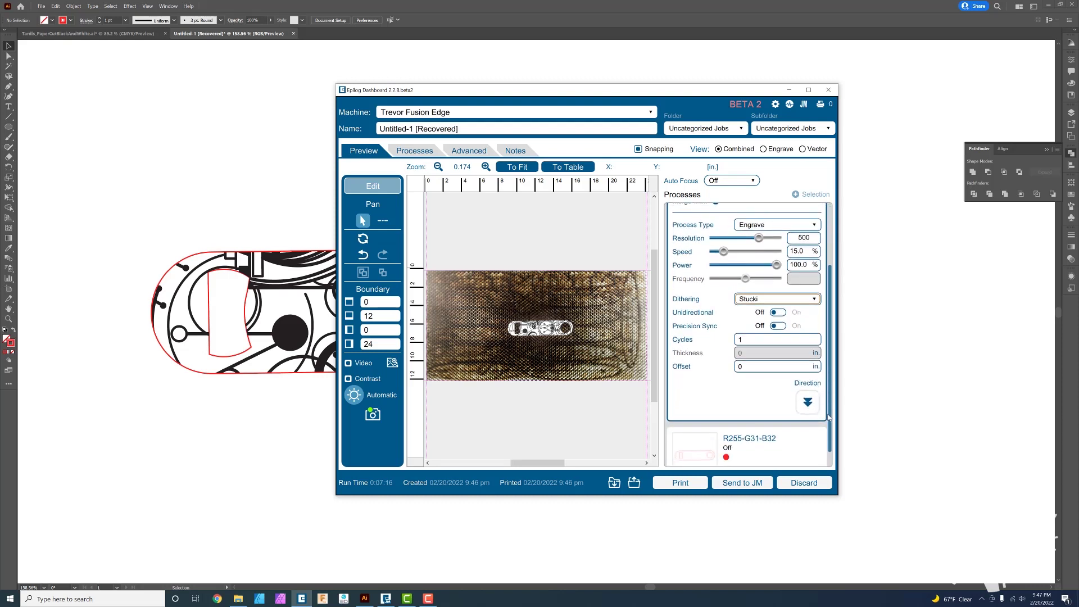